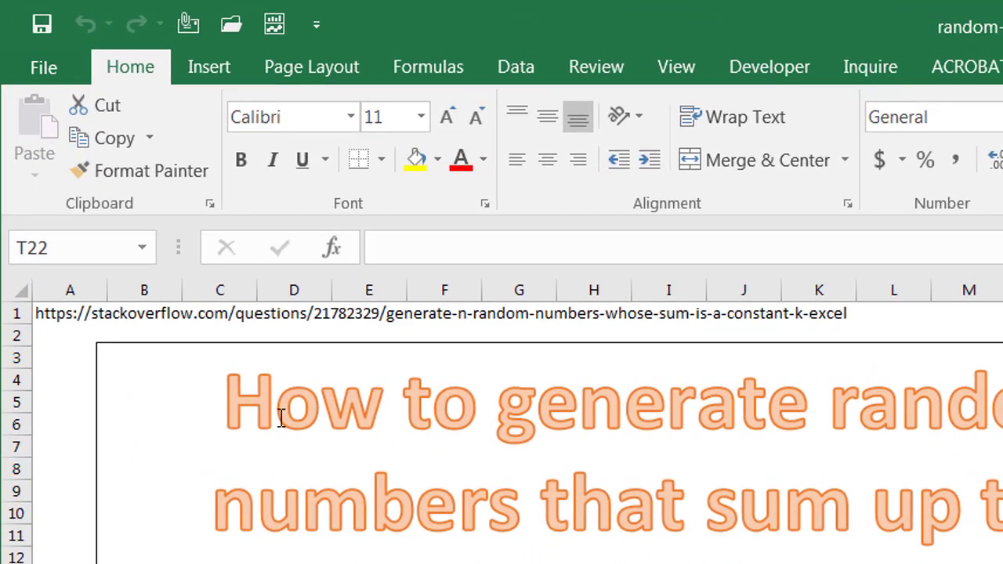
- Select cell A1 on the Intro sheet, which holds the task question
{"action": "left_click", "coordinate": [64, 312]}
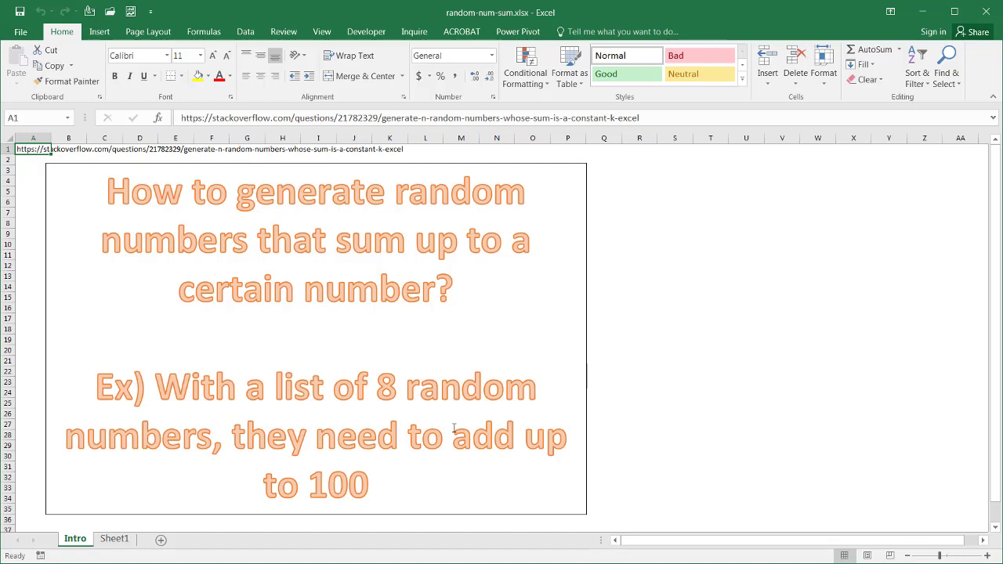
- On Sheet1, enter =RAND() in A2 and fill it down to A9
{"action": "left_click", "coordinate": [113, 539]}
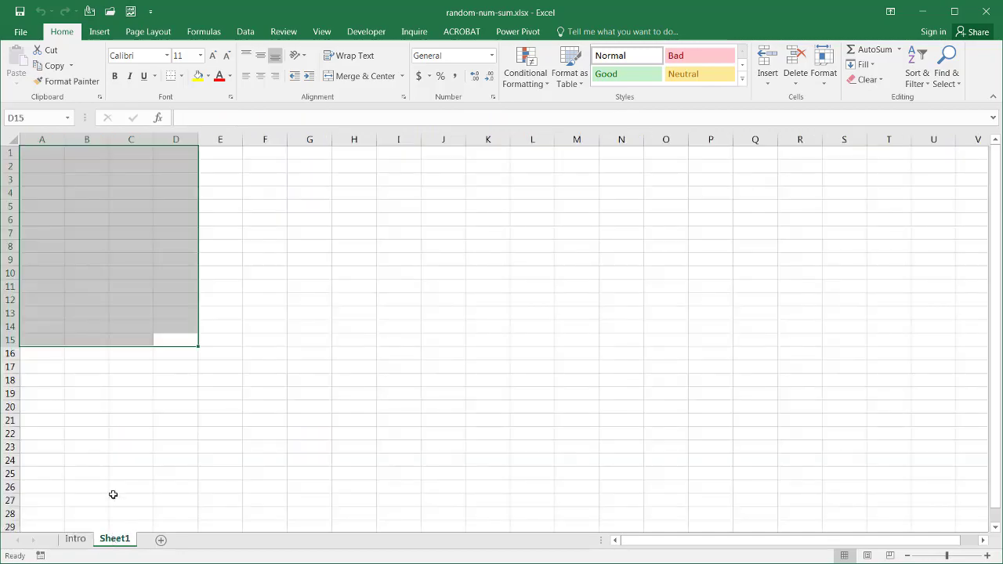
{"action": "left_click", "coordinate": [46, 165]}
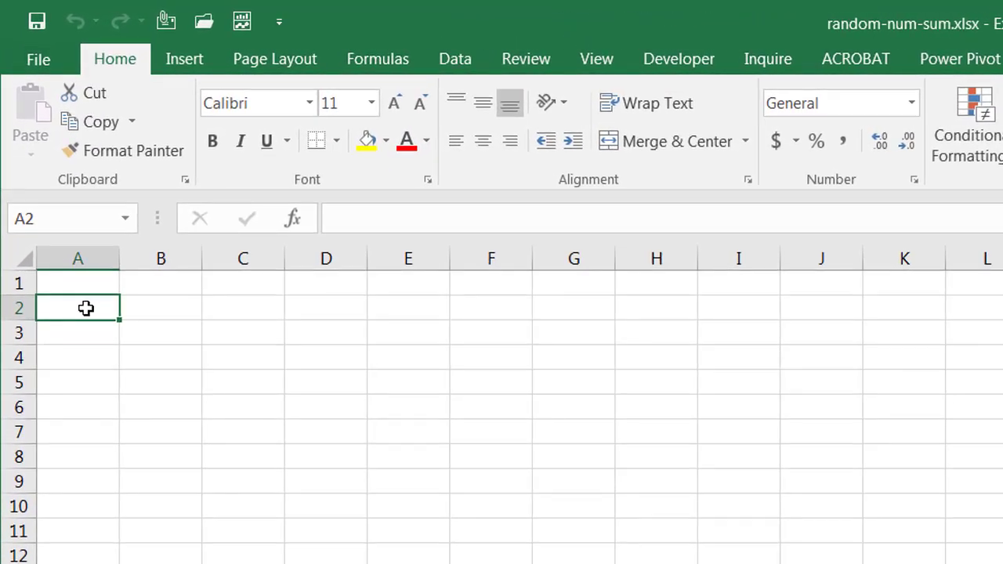
{"action": "type", "text": "="}
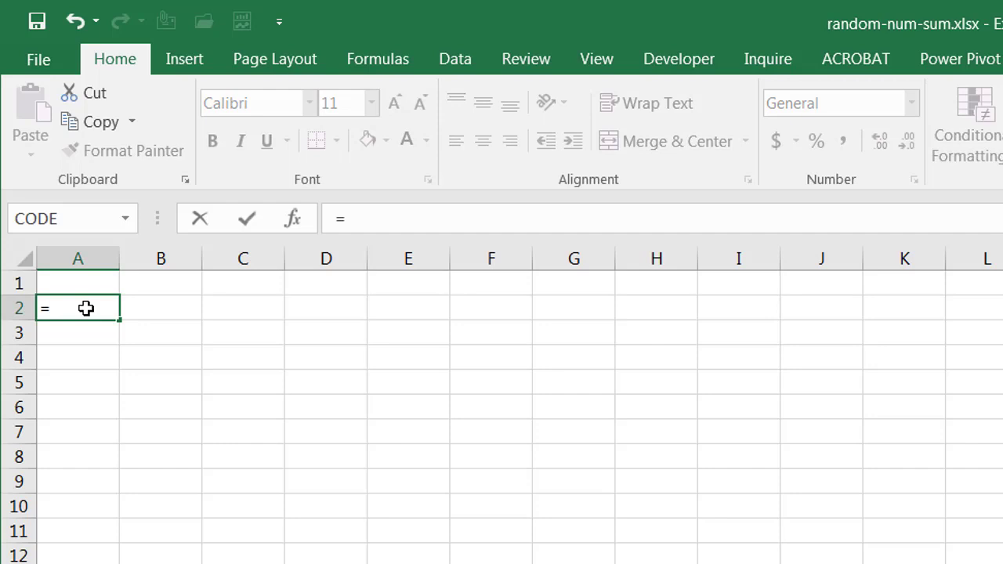
{"action": "type", "text": "rand"}
{"action": "key", "text": "Tab"}
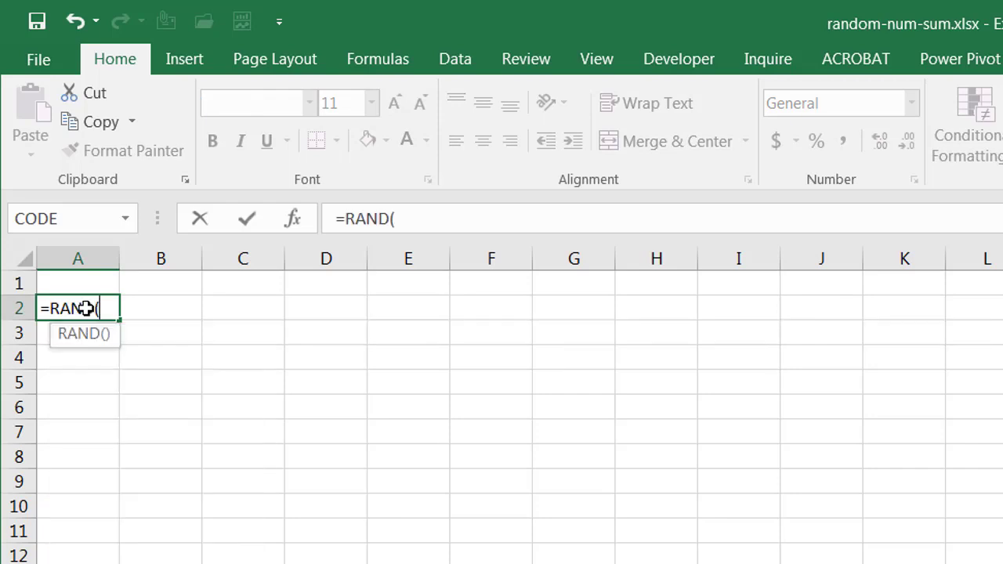
{"action": "key", "text": "Return"}
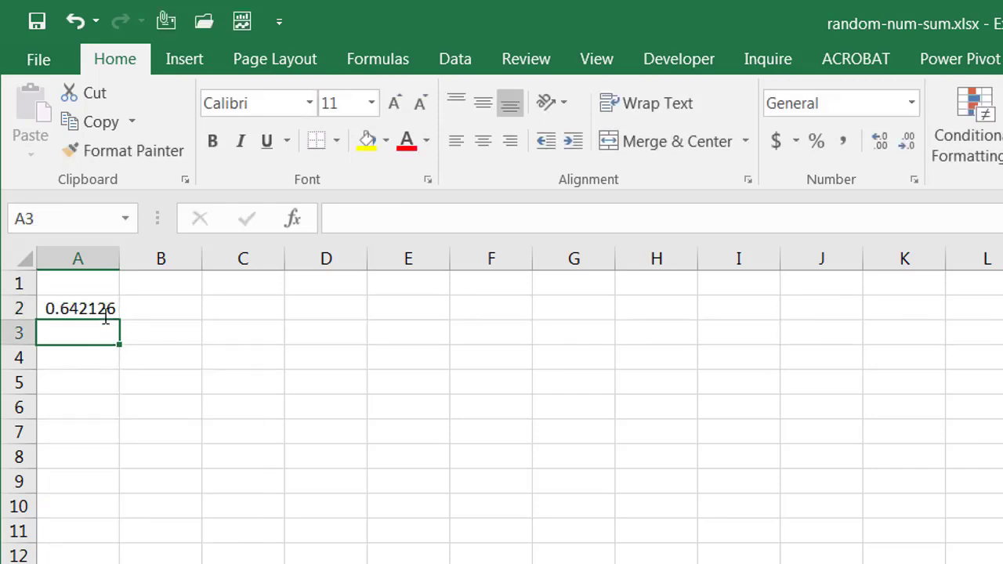
{"action": "left_click", "coordinate": [101, 305]}
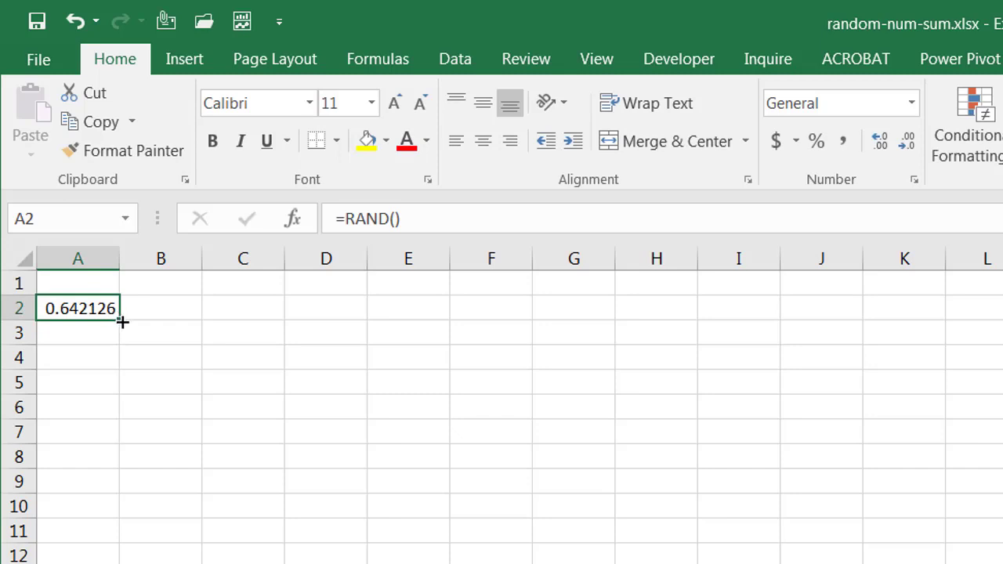
{"action": "left_click_drag", "start_coordinate": [122, 321], "coordinate": [94, 488]}
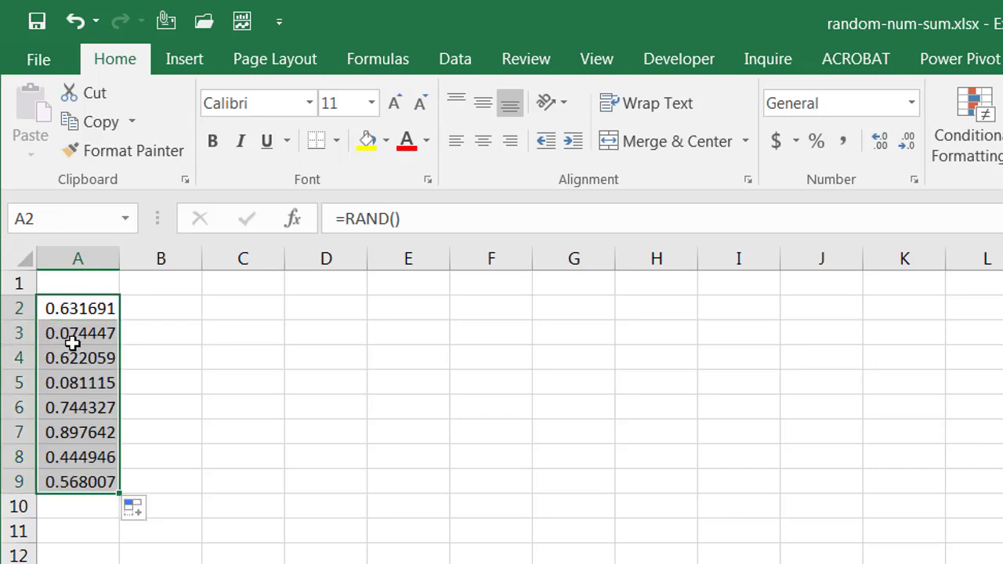
- Enter =A2/SUM(A:A)*100 in cell B2
{"action": "left_click", "coordinate": [168, 307]}
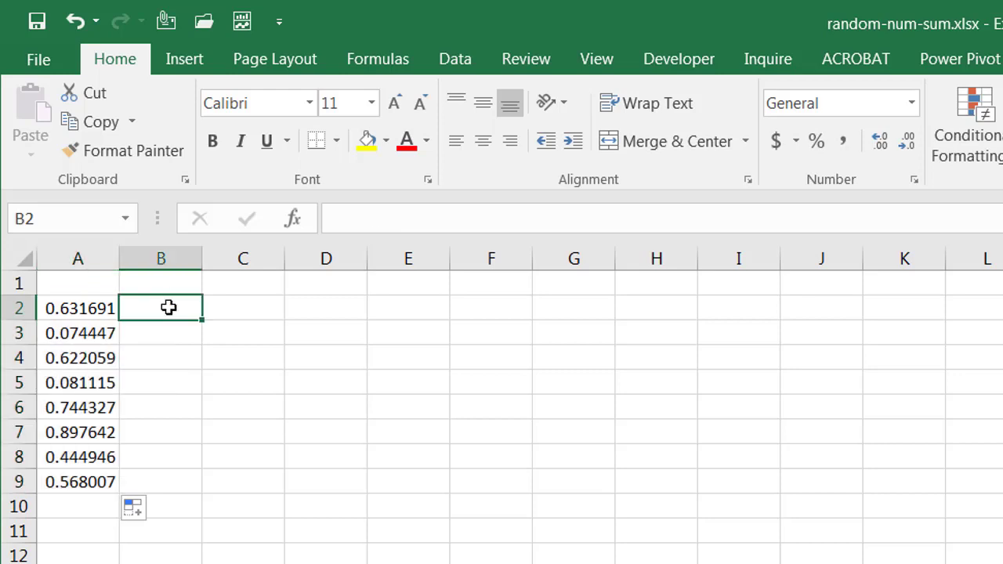
{"action": "type", "text": "="}
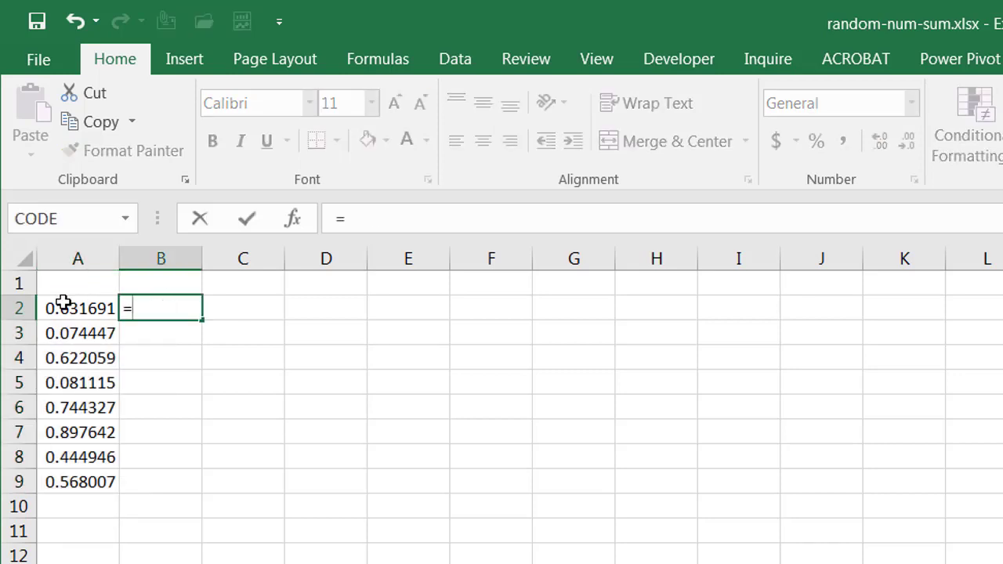
{"action": "left_click", "coordinate": [65, 307]}
{"action": "type", "text": "/"}
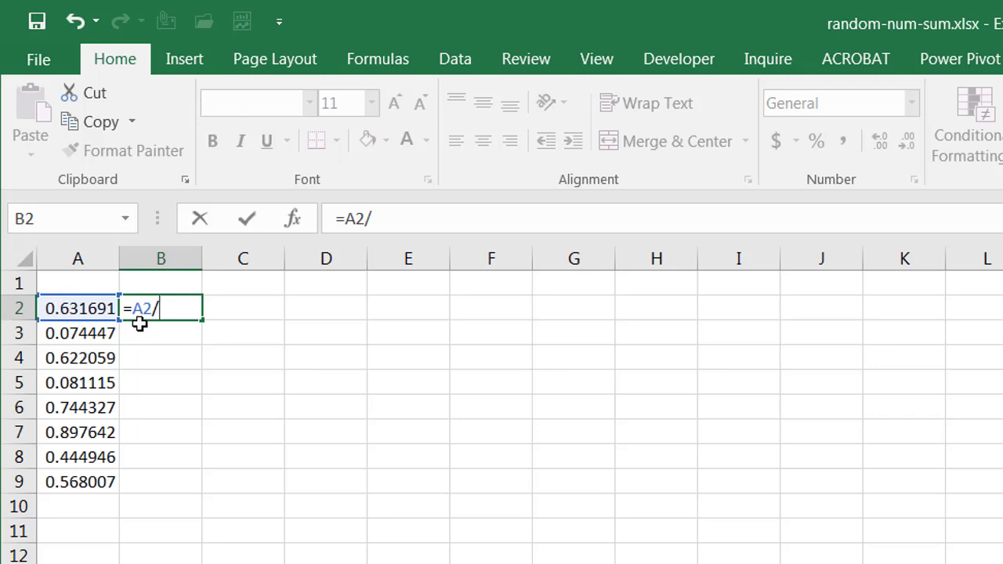
{"action": "type", "text": "sum"}
{"action": "key", "text": "Tab"}
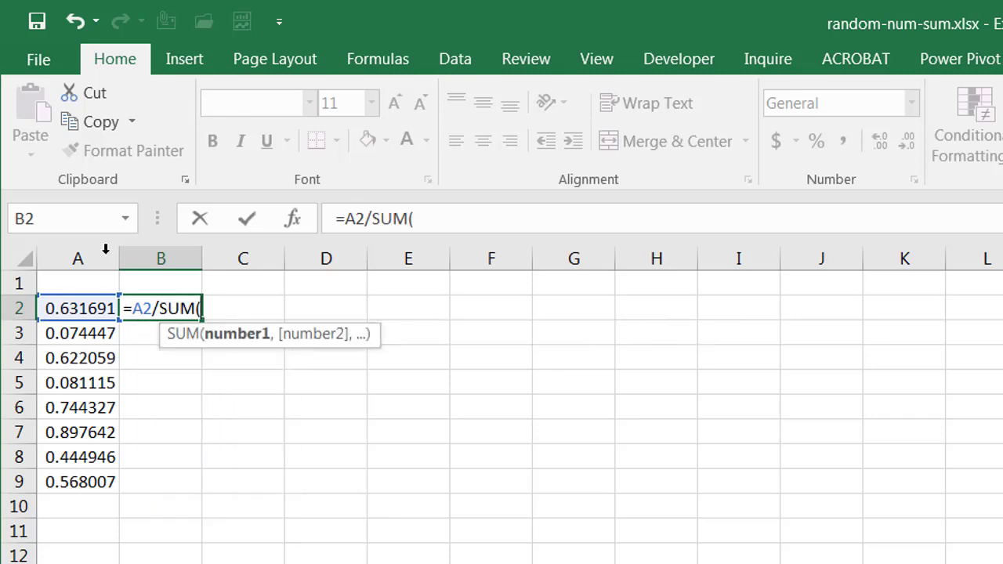
{"action": "left_click", "coordinate": [67, 260]}
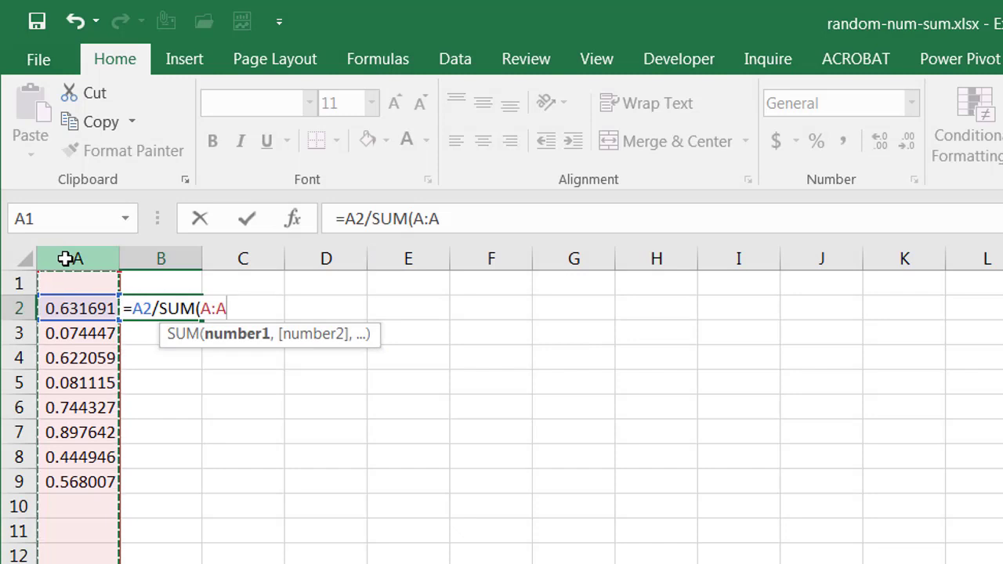
{"action": "type", "text": ")"}
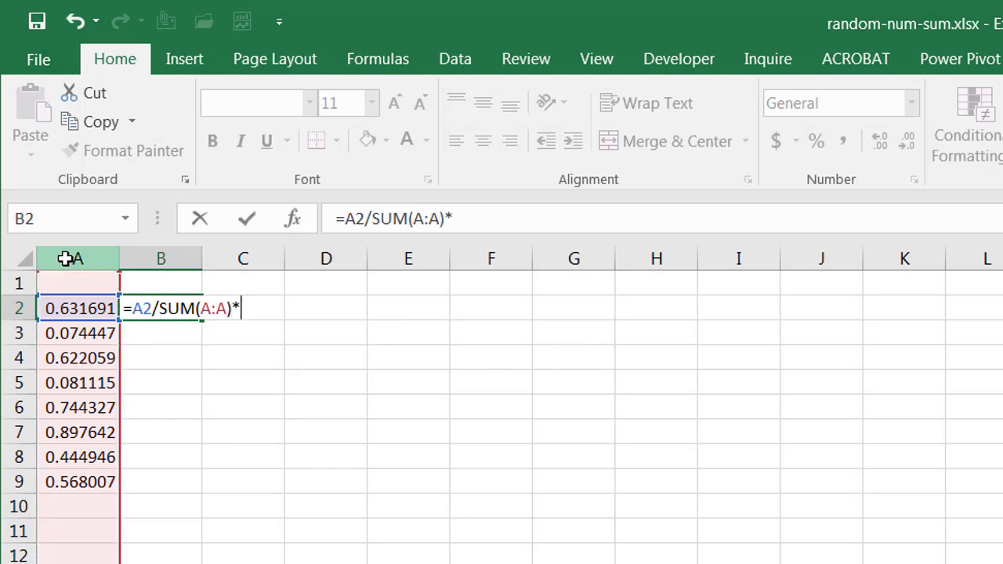
{"action": "type", "text": "*100"}
{"action": "key", "text": "Return"}
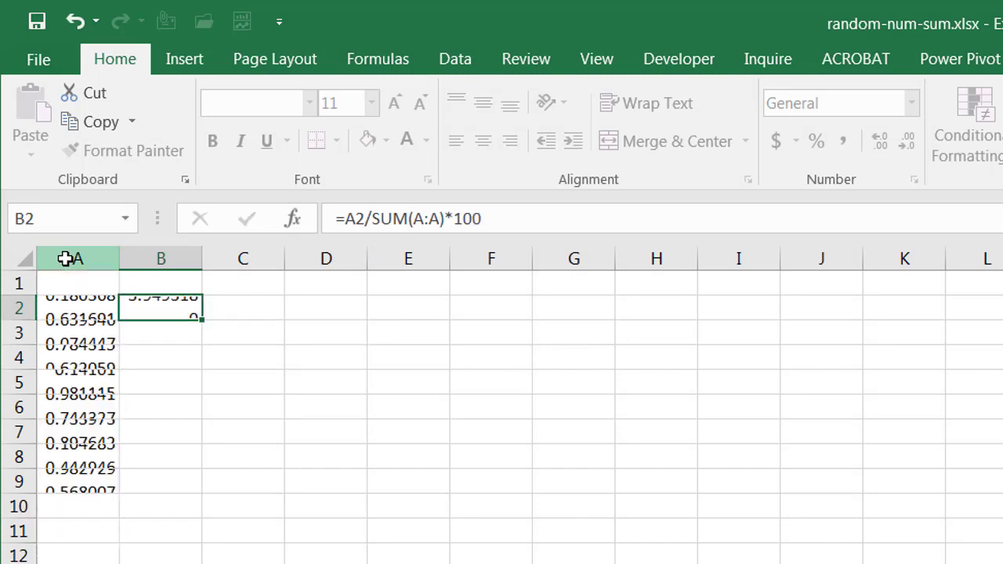
- Copy the B2 scaling formula down to B9 and check the copy in B9
{"action": "left_click", "coordinate": [188, 313]}
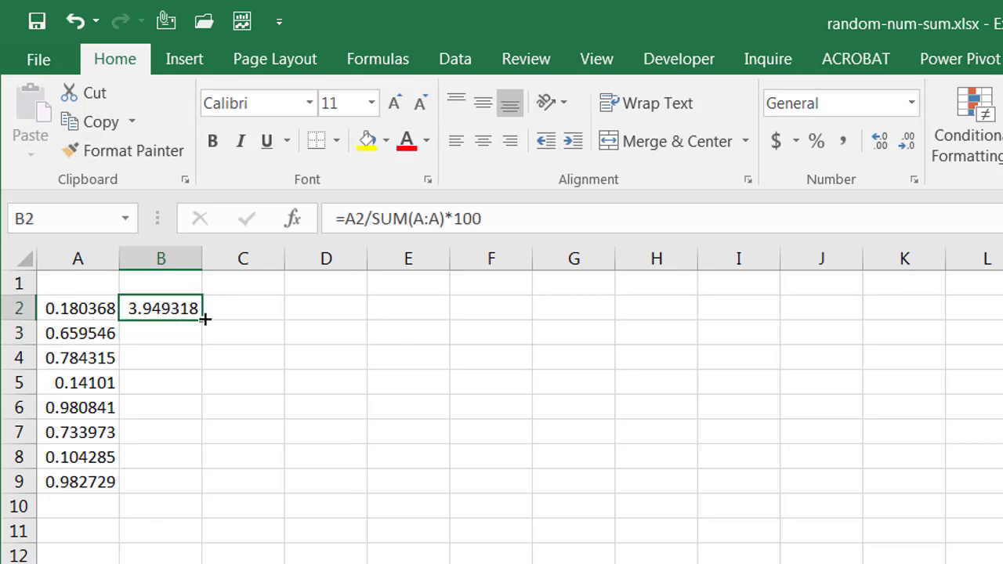
{"action": "left_click_drag", "start_coordinate": [203, 319], "coordinate": [193, 490]}
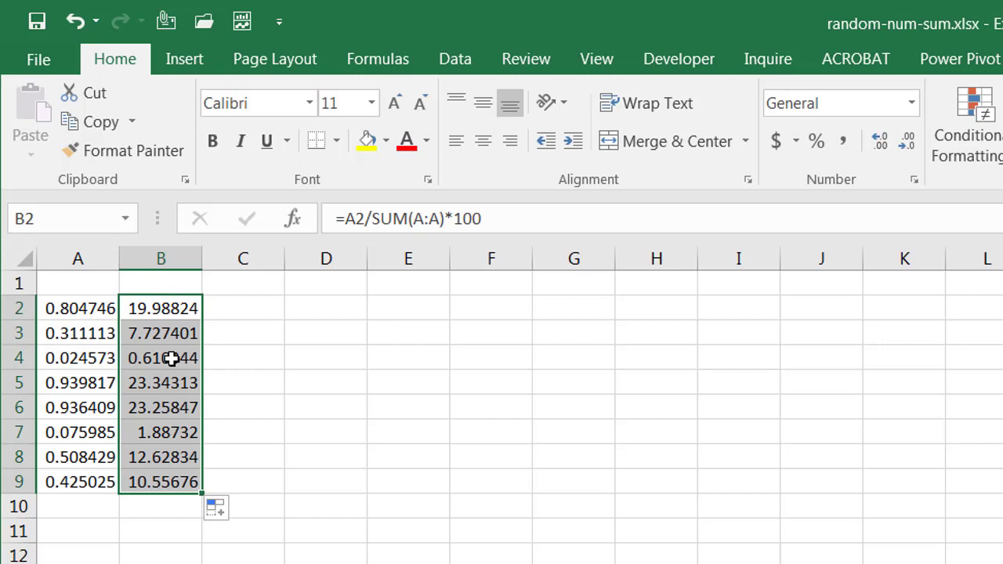
{"action": "left_click", "coordinate": [160, 453]}
{"action": "left_click", "coordinate": [160, 479]}
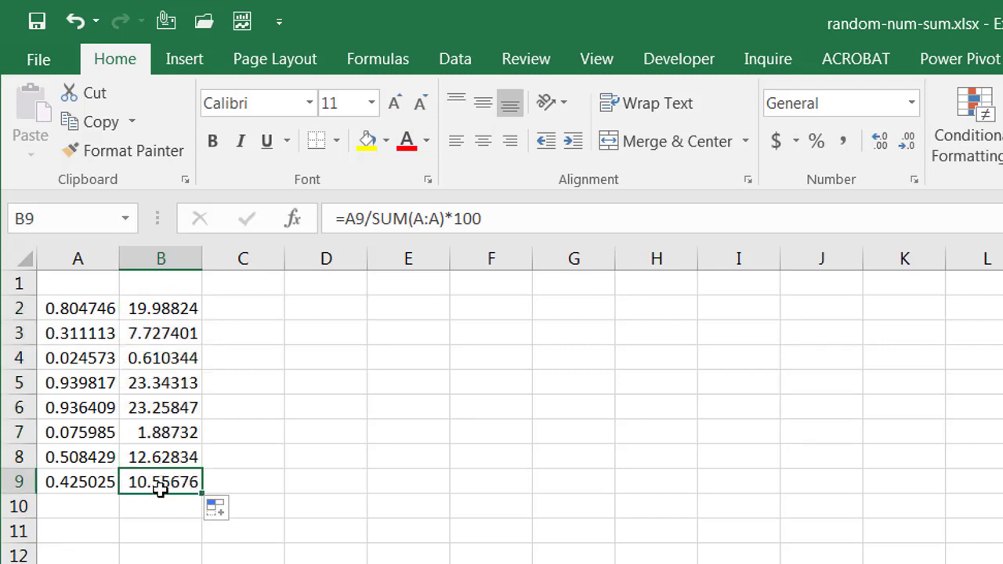
{"action": "left_click", "coordinate": [158, 508]}
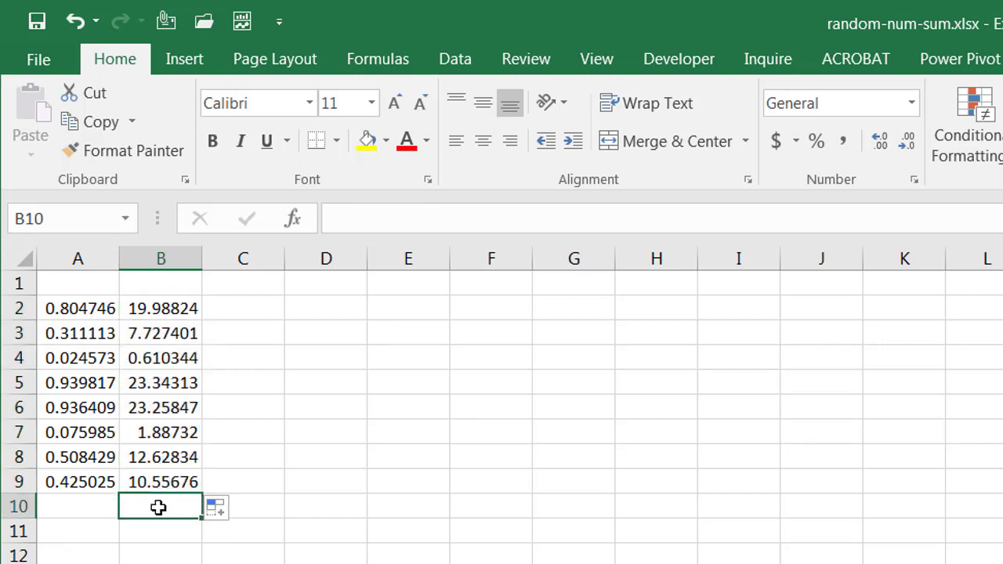
- Total B2:B9 in B10 with =SUM(B2:B9)
{"action": "type", "text": "=sum"}
{"action": "key", "text": "Tab"}
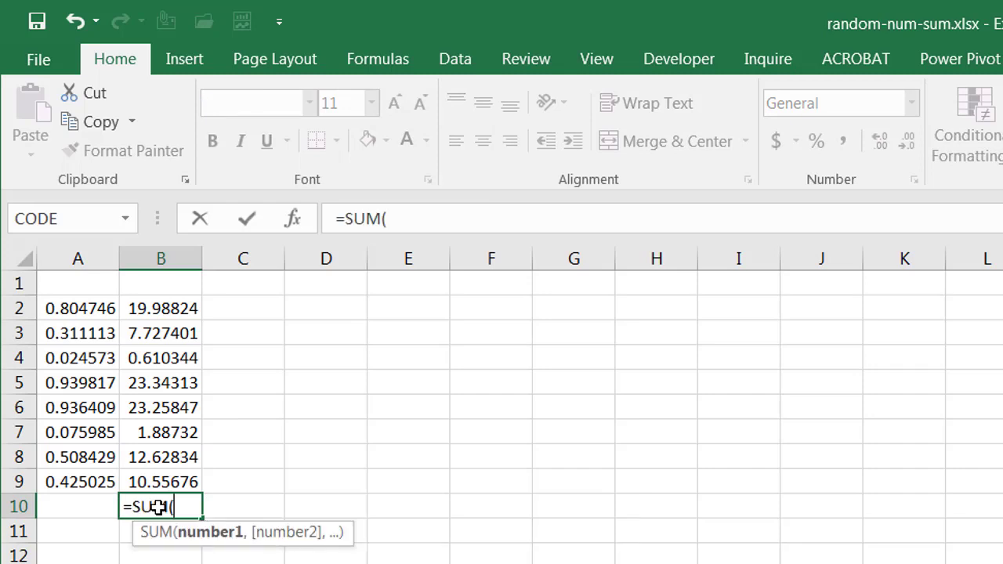
{"action": "left_click_drag", "start_coordinate": [170, 317], "coordinate": [165, 477]}
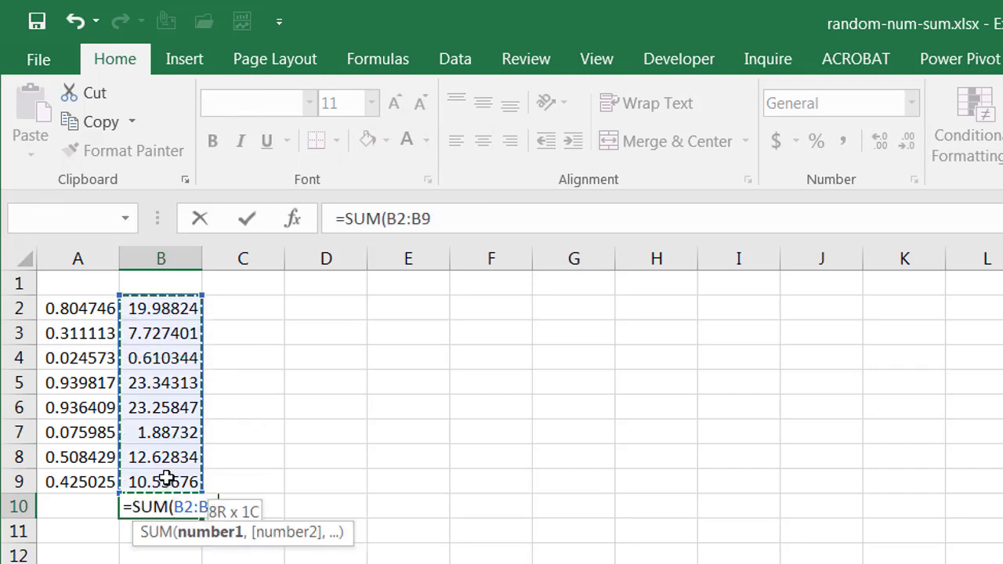
{"action": "key", "text": "Return"}
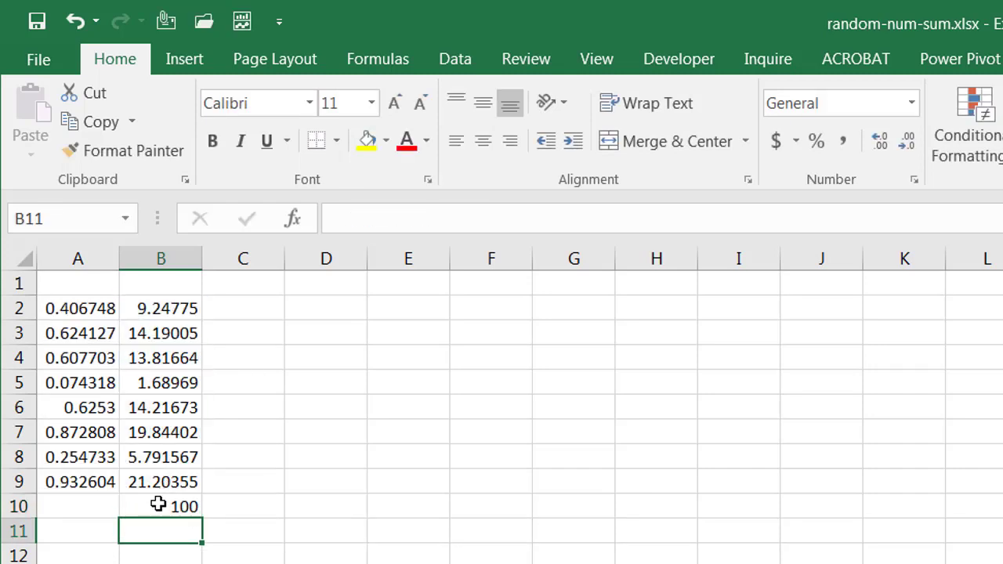
{"action": "left_click", "coordinate": [159, 503]}
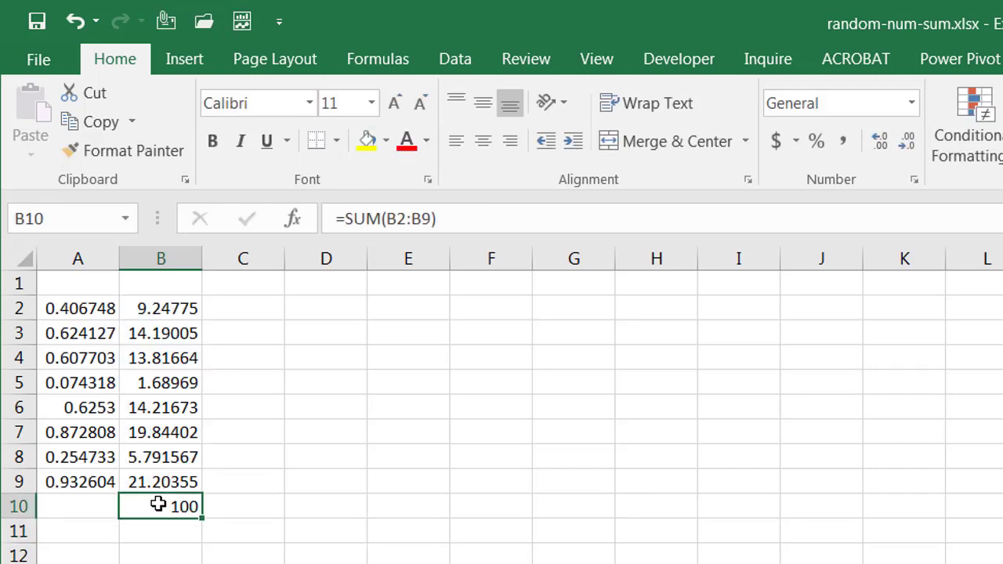
- Recalculate the random numbers three times with F9, confirming B10 stays at 100
{"action": "left_click", "coordinate": [358, 509]}
{"action": "key", "text": "F9"}
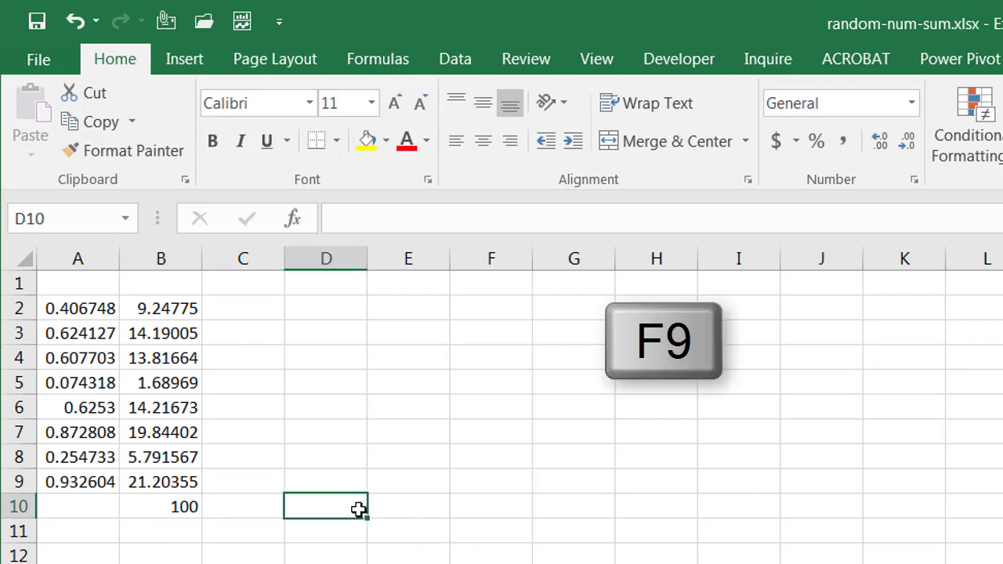
{"action": "key", "text": "F9"}
{"action": "key", "text": "F9"}
{"action": "key", "text": "F9"}
{"action": "key", "text": "F9"}
{"action": "key", "text": "F9"}
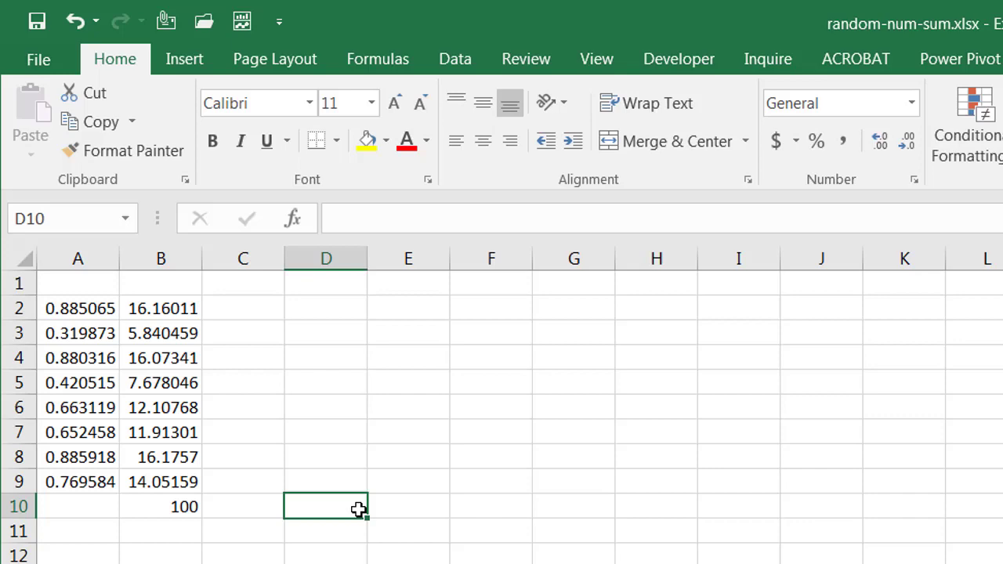
{"action": "key", "text": "F9"}
{"action": "key", "text": "F9"}
{"action": "key", "text": "F9"}
{"action": "key", "text": "F9"}
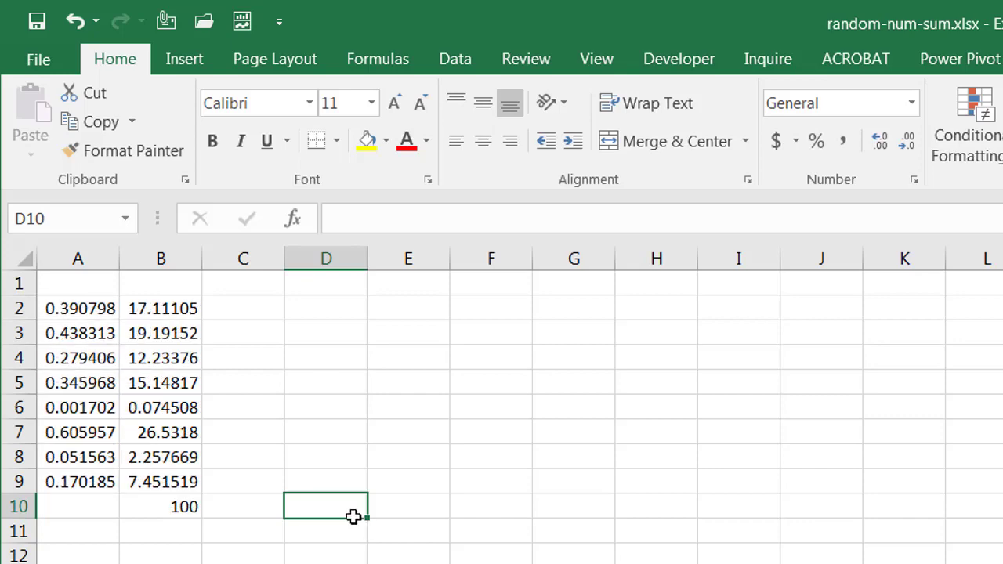
- Change B2 to =ROUND(A2/SUM(A:A)*100,0) and fill it down to B9
{"action": "left_click", "coordinate": [146, 304]}
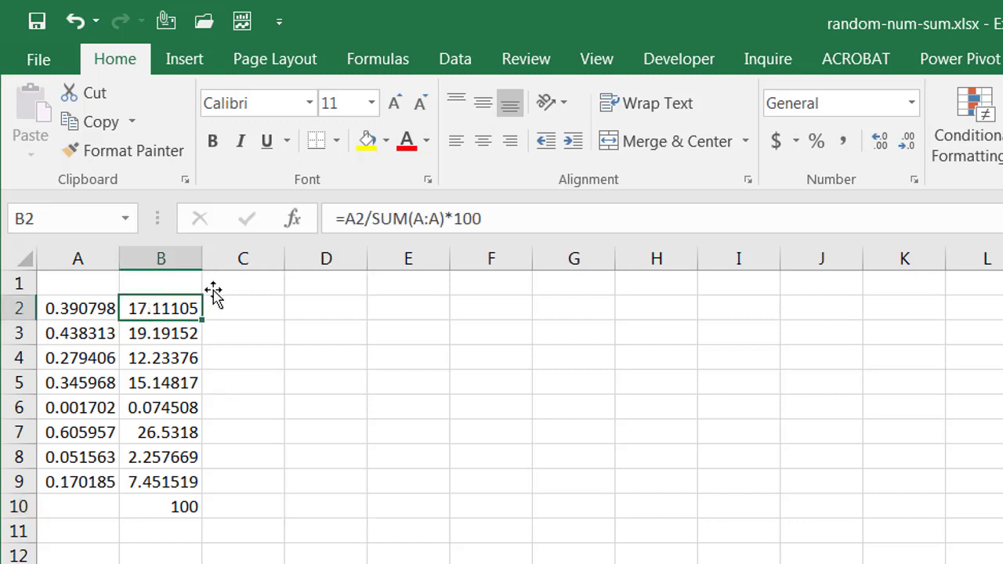
{"action": "left_click", "coordinate": [343, 218]}
{"action": "type", "text": "round"}
{"action": "key", "text": "Tab"}
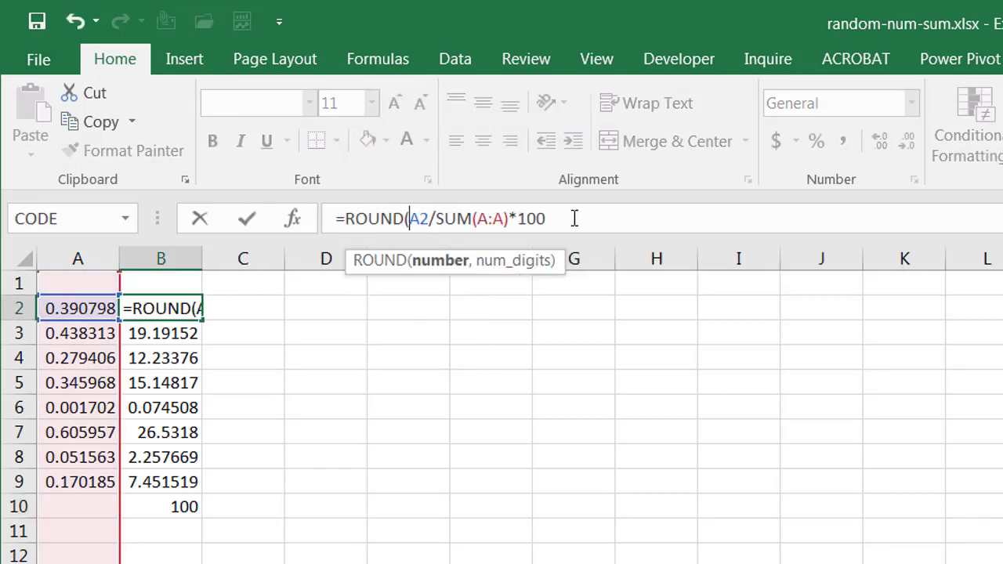
{"action": "type", "text": ",0"}
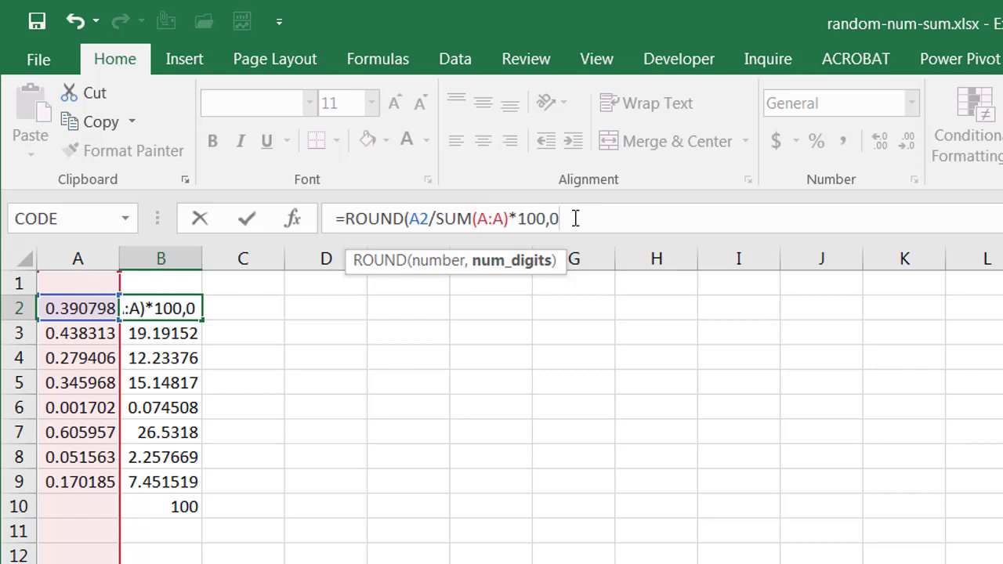
{"action": "type", "text": ")"}
{"action": "key", "text": "ctrl+Return"}
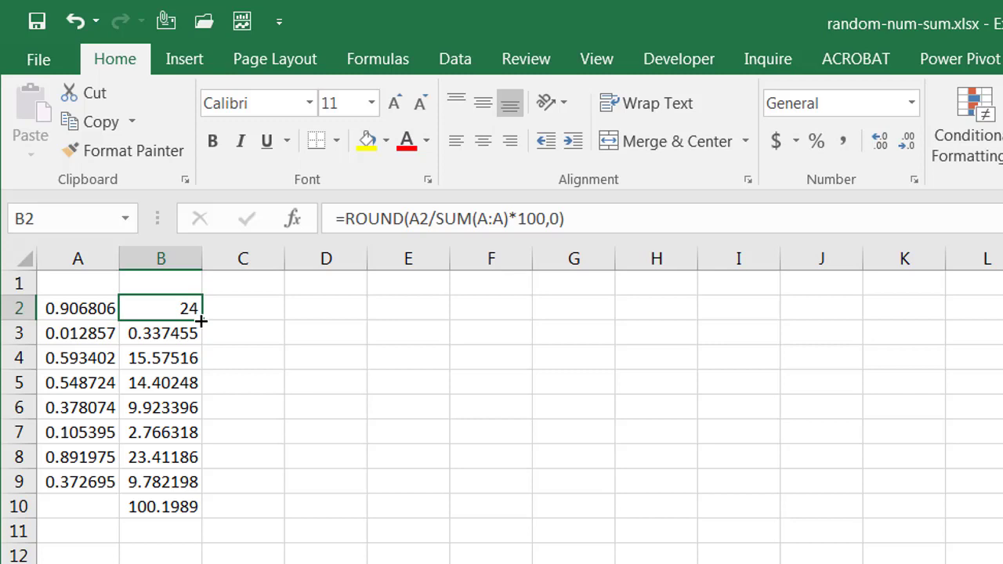
{"action": "left_click_drag", "start_coordinate": [200, 321], "coordinate": [200, 491]}
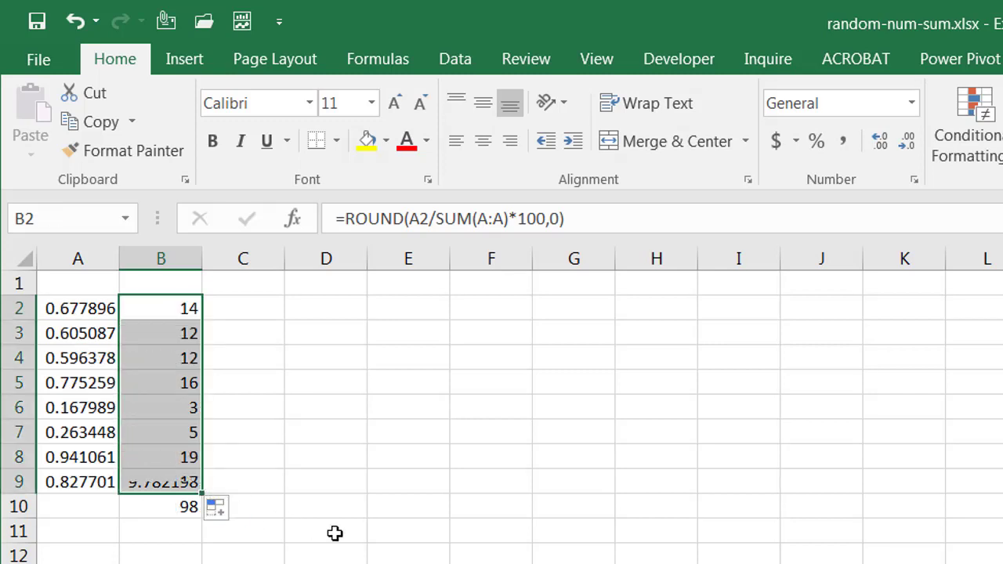
- Recalculate four times to watch the rounded total in B10 drift from 100
{"action": "left_click", "coordinate": [402, 513]}
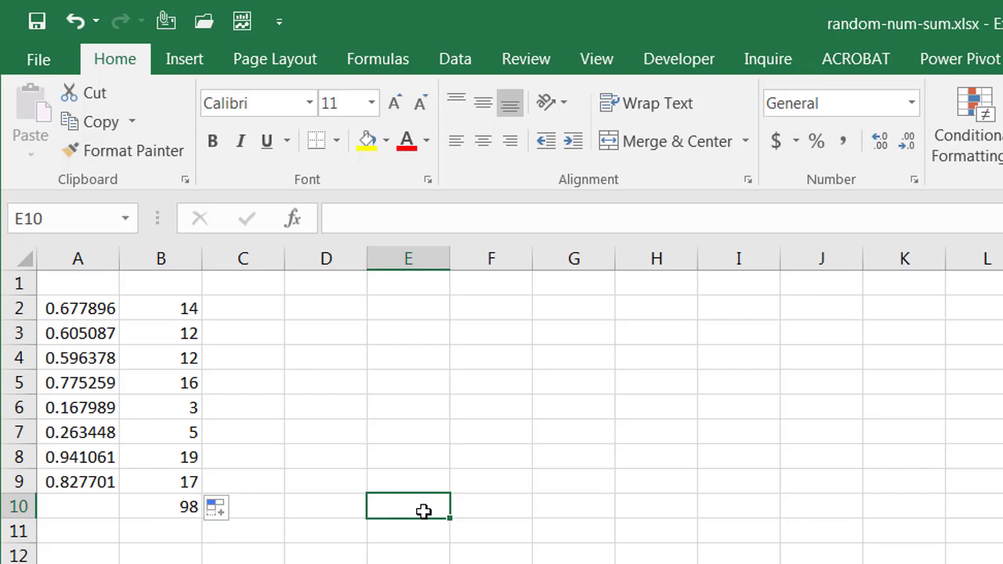
{"action": "key", "text": "F9"}
{"action": "key", "text": "F9"}
{"action": "key", "text": "F9"}
{"action": "key", "text": "F9"}
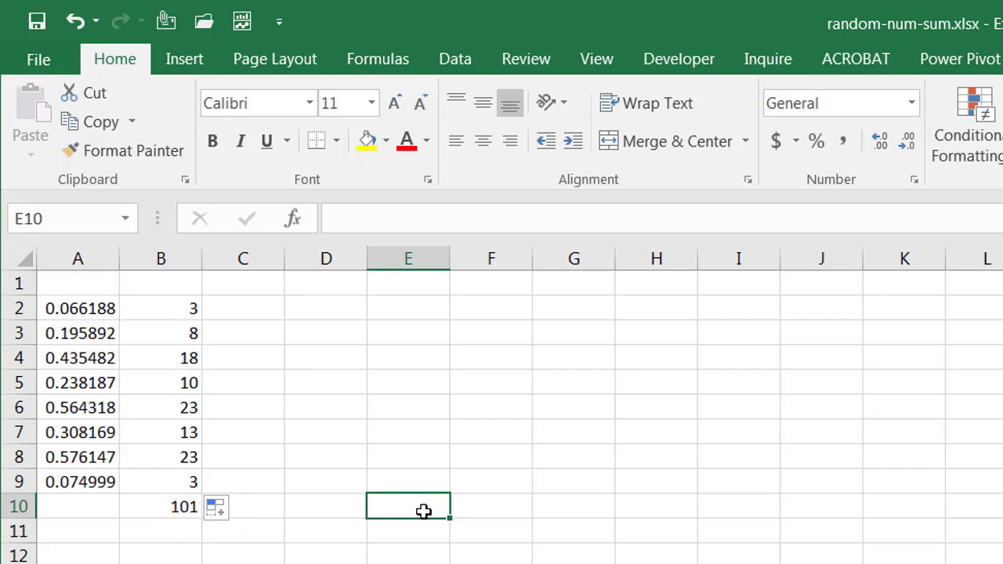
{"action": "key", "text": "F9"}
{"action": "key", "text": "F9"}
{"action": "key", "text": "F9"}
{"action": "key", "text": "F9"}
{"action": "key", "text": "F9"}
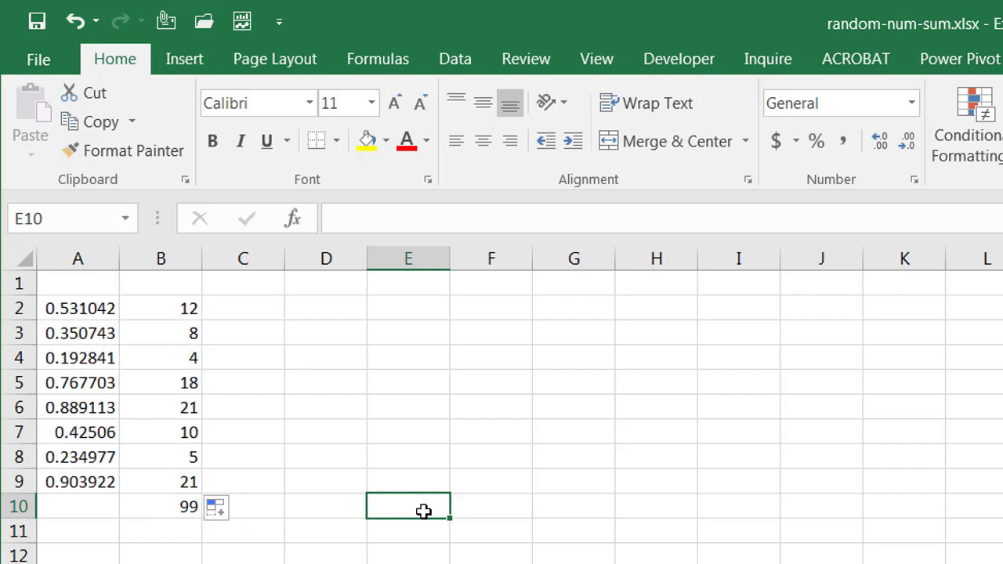
{"action": "key", "text": "F9"}
{"action": "key", "text": "F9"}
{"action": "key", "text": "F9"}
{"action": "key", "text": "F9"}
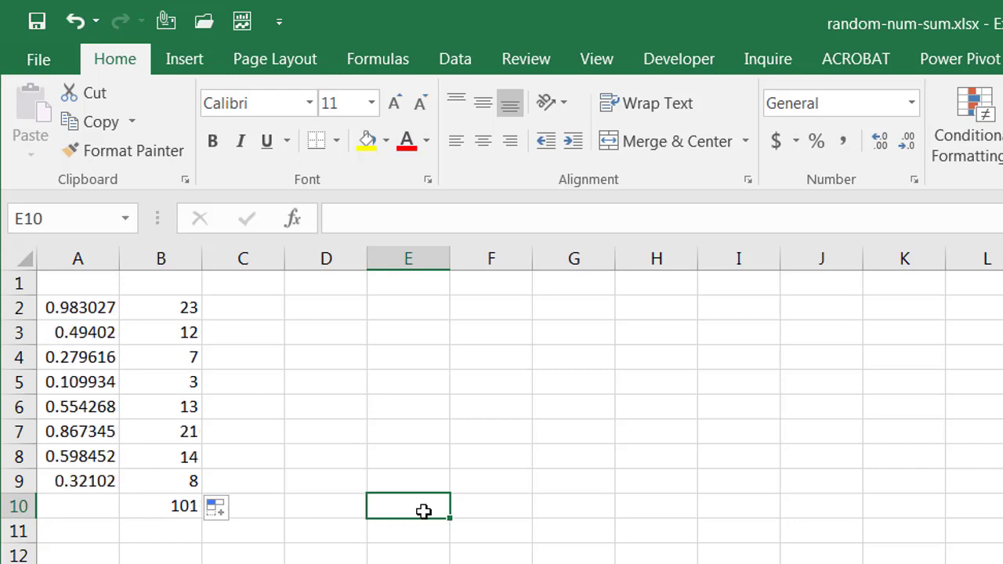
{"action": "key", "text": "F9"}
{"action": "key", "text": "F9"}
{"action": "key", "text": "F9"}
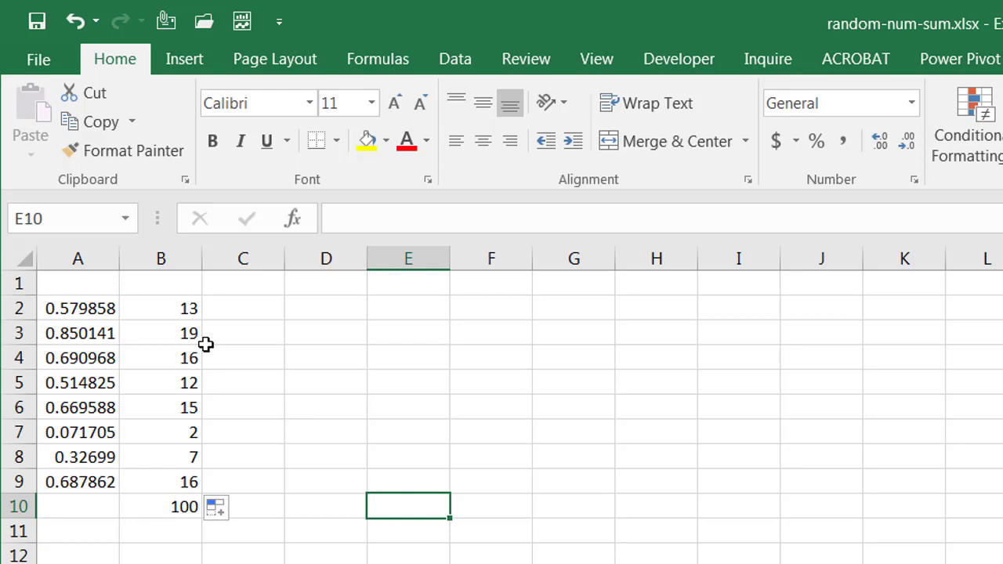
- Clear B2, recalculate, then restore B2 by filling B3's formula upward
{"action": "left_click", "coordinate": [184, 310]}
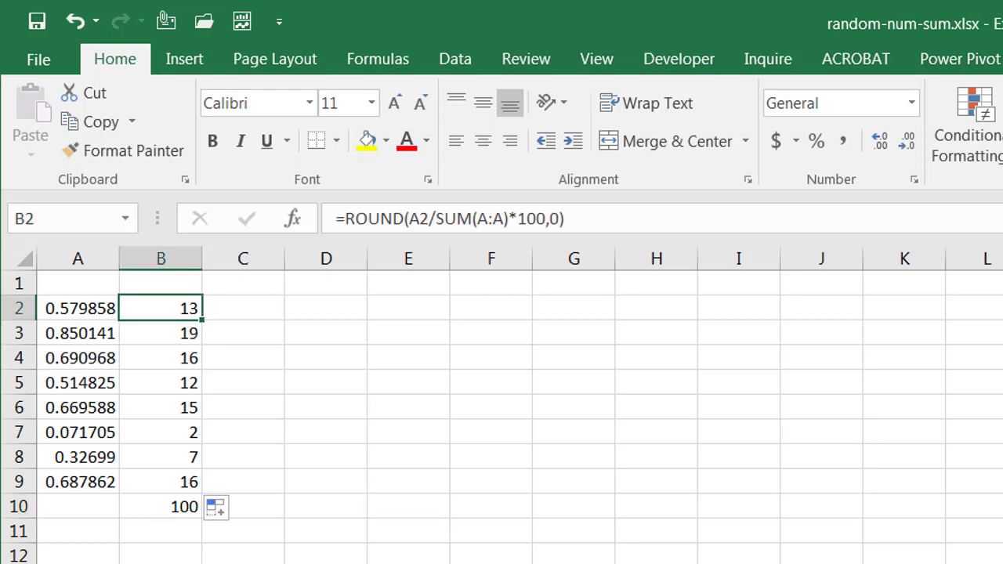
{"action": "key", "text": "Delete"}
{"action": "key", "text": "F9"}
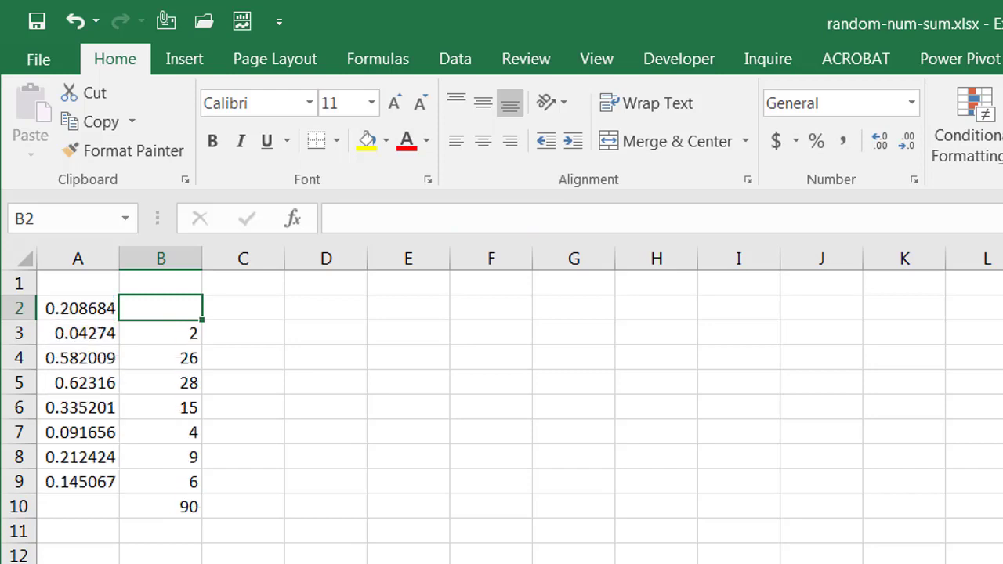
{"action": "left_click", "coordinate": [192, 332]}
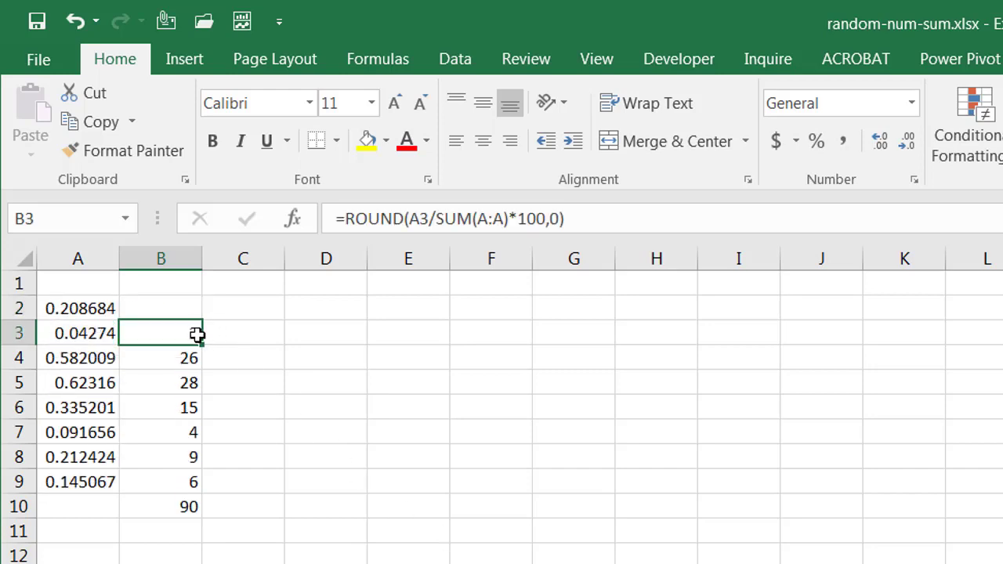
{"action": "left_click_drag", "start_coordinate": [201, 343], "coordinate": [199, 298]}
- Recalculate three more times, with the rounded total in B10 reaching 101
{"action": "left_click", "coordinate": [425, 423]}
{"action": "key", "text": "F9"}
{"action": "key", "text": "F9"}
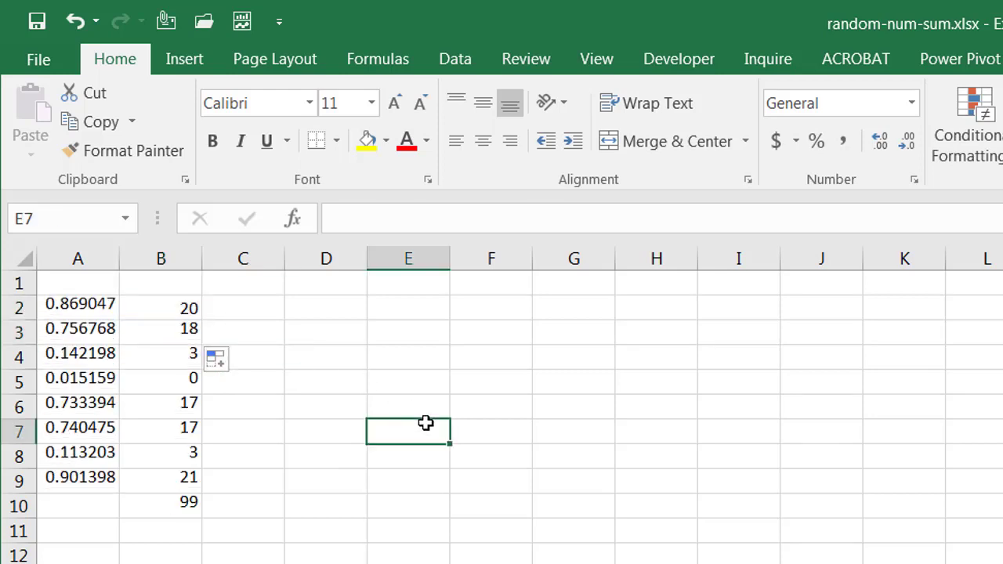
{"action": "key", "text": "F9"}
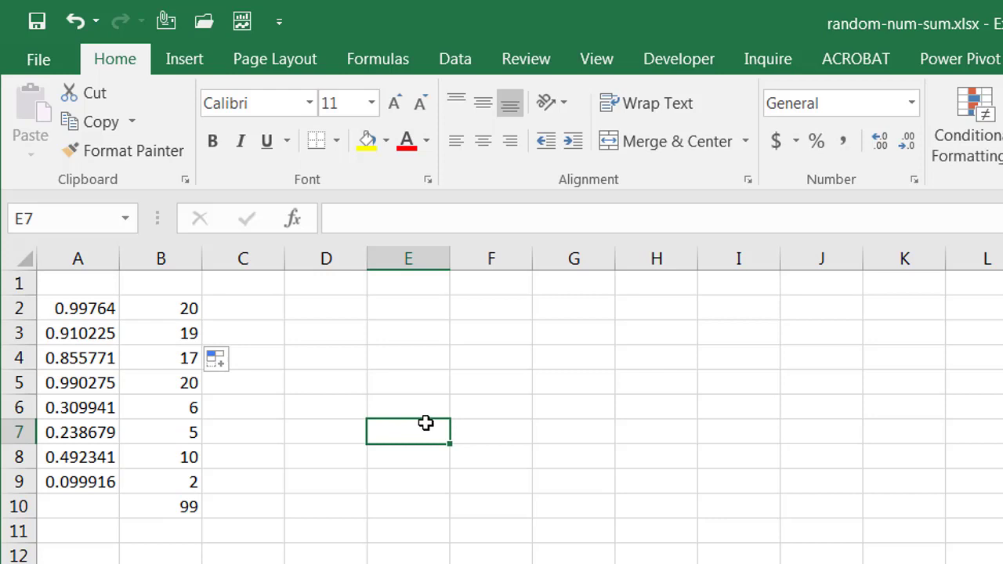
{"action": "key", "text": "F9"}
{"action": "key", "text": "F9"}
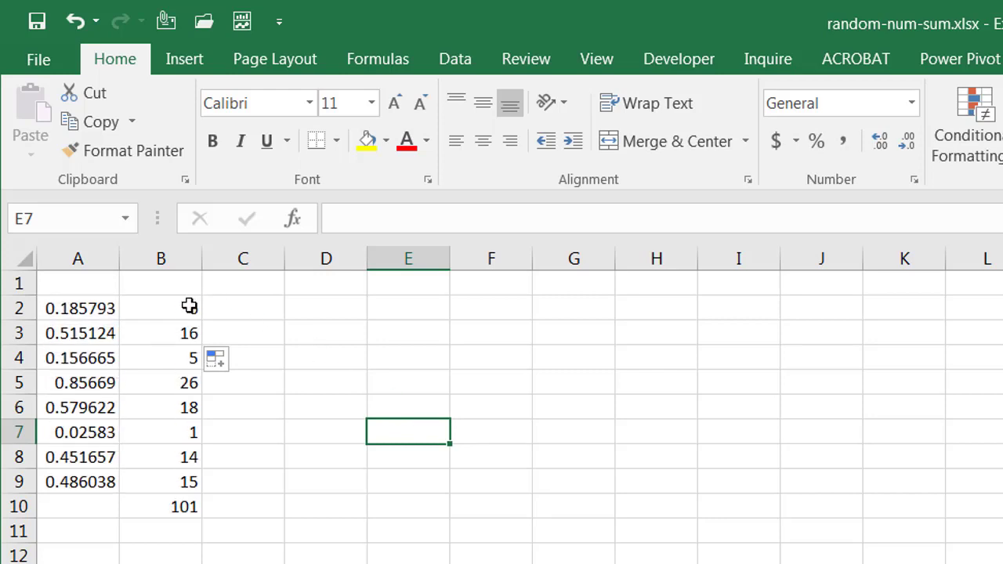
- Remove ROUND from B2's formula and fill =A2/SUM(A:A)*100 down to B9
{"action": "left_click", "coordinate": [191, 307]}
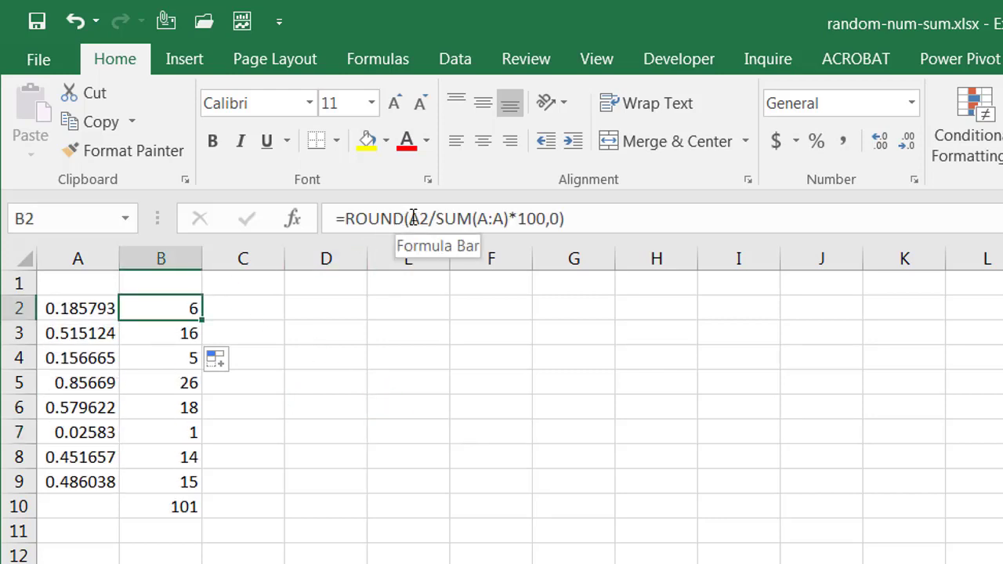
{"action": "left_click", "coordinate": [408, 218]}
{"action": "key", "text": "BackSpace"}
{"action": "key", "text": "BackSpace"}
{"action": "key", "text": "BackSpace"}
{"action": "key", "text": "BackSpace"}
{"action": "key", "text": "BackSpace"}
{"action": "key", "text": "BackSpace"}
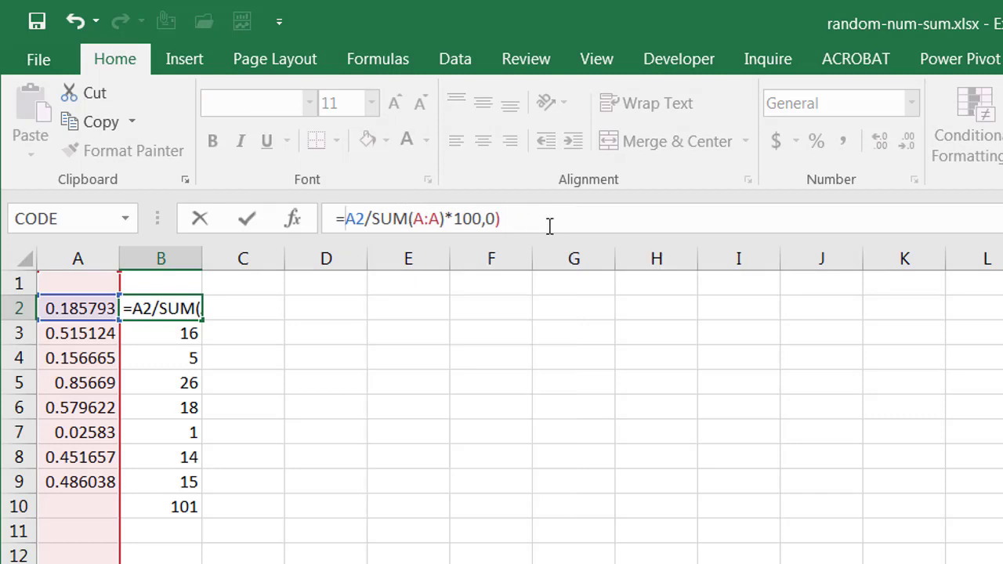
{"action": "key", "text": "BackSpace"}
{"action": "key", "text": "BackSpace"}
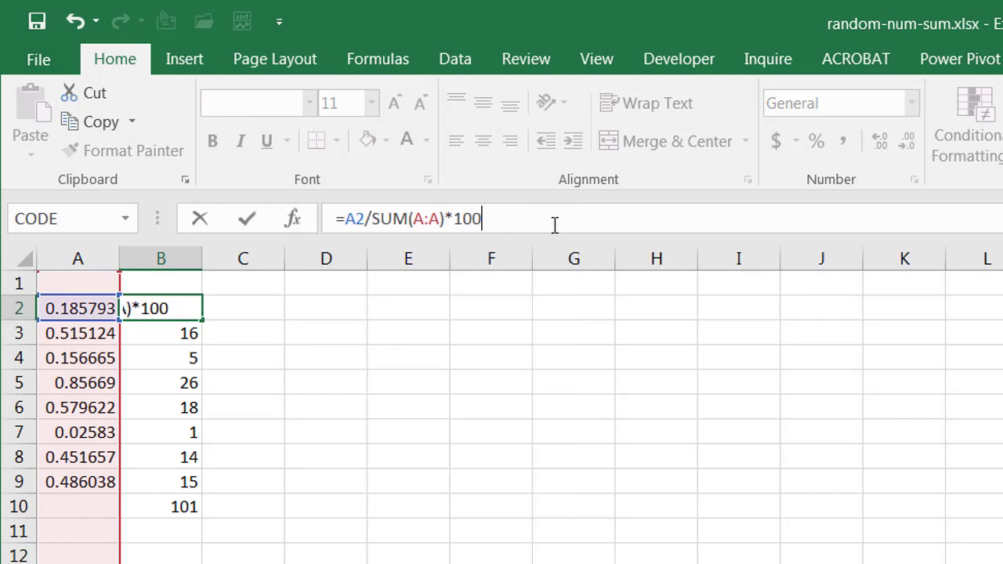
{"action": "key", "text": "Return"}
{"action": "left_click", "coordinate": [199, 311]}
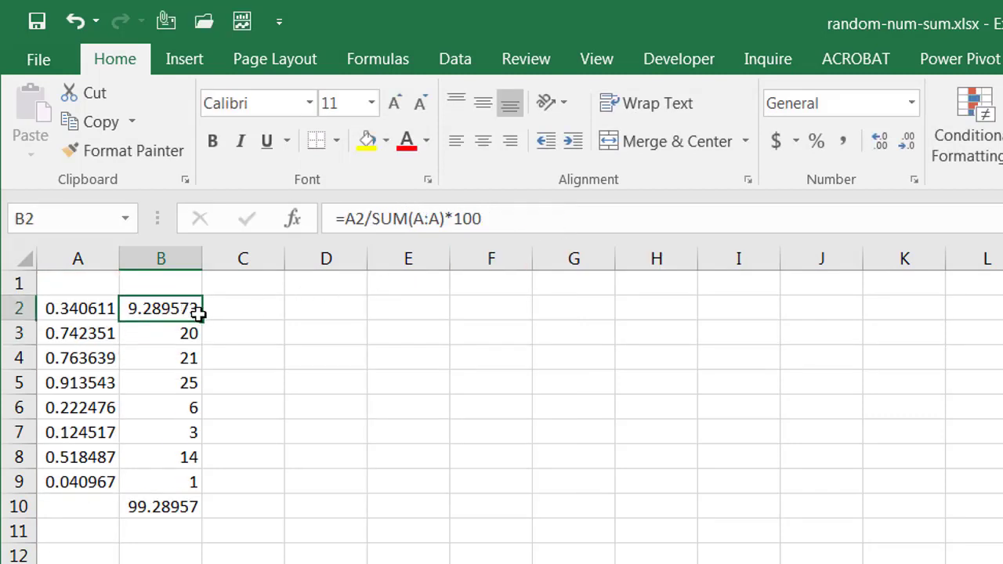
{"action": "left_click_drag", "start_coordinate": [198, 311], "coordinate": [204, 488]}
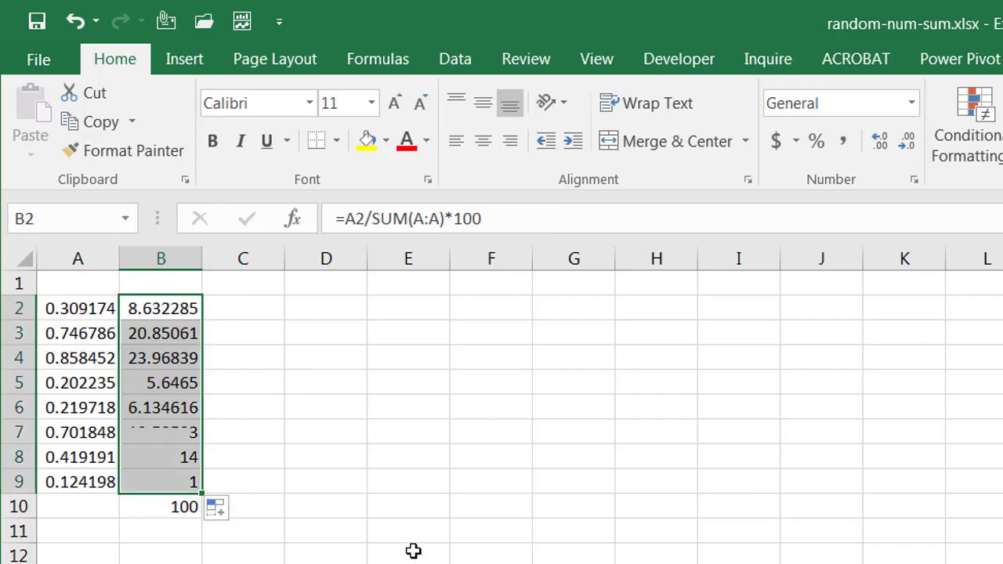
- Recalculate twice and check that B10's SUM total is exactly 100
{"action": "left_click", "coordinate": [500, 529]}
{"action": "key", "text": "F9"}
{"action": "key", "text": "F9"}
{"action": "key", "text": "F9"}
{"action": "key", "text": "F9"}
{"action": "key", "text": "F9"}
{"action": "key", "text": "F9"}
{"action": "key", "text": "F9"}
{"action": "key", "text": "F9"}
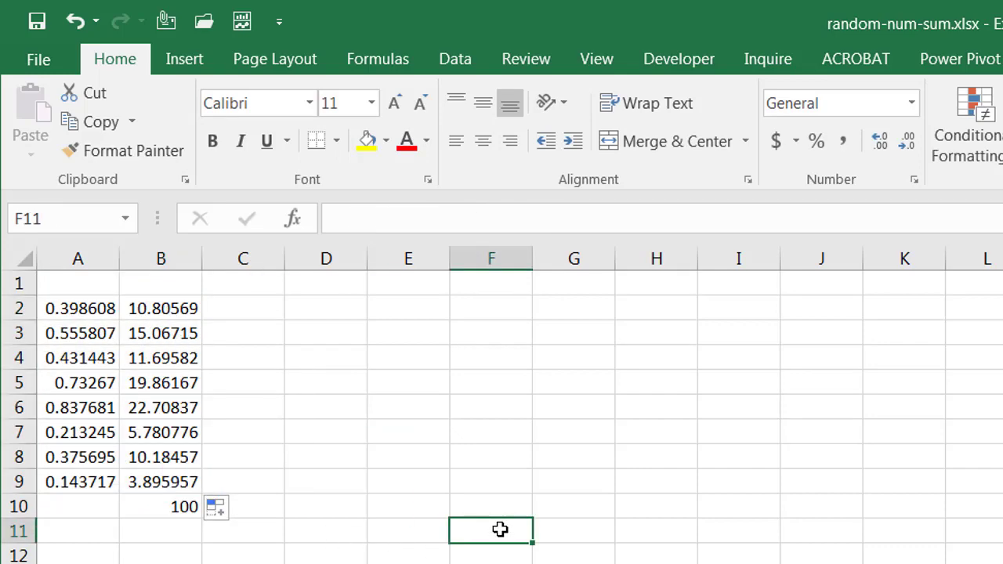
{"action": "key", "text": "F9"}
{"action": "key", "text": "F9"}
{"action": "key", "text": "F9"}
{"action": "key", "text": "F9"}
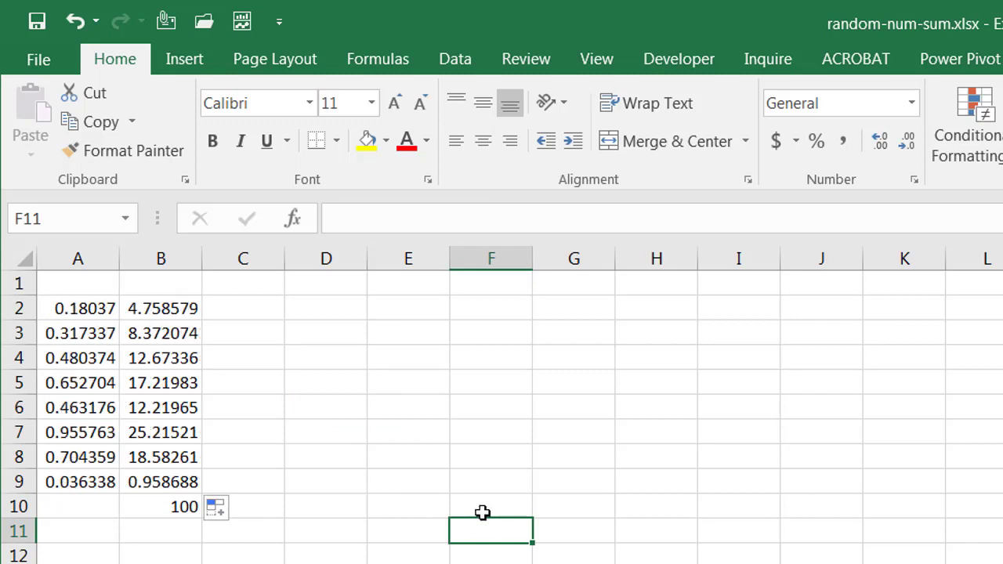
{"action": "left_click", "coordinate": [174, 509]}
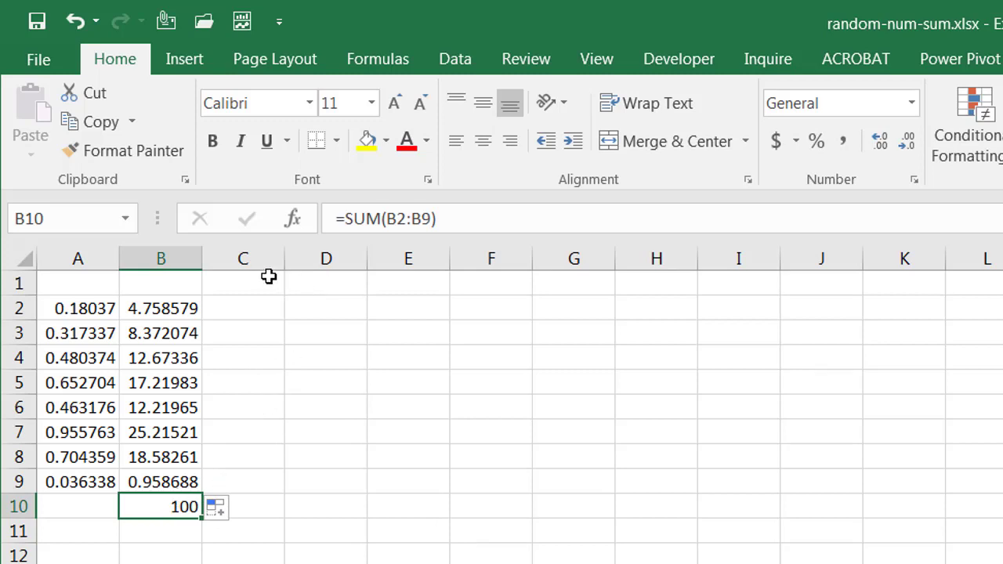
- Enter 100 as the target total in cell D1
{"action": "left_click", "coordinate": [303, 282]}
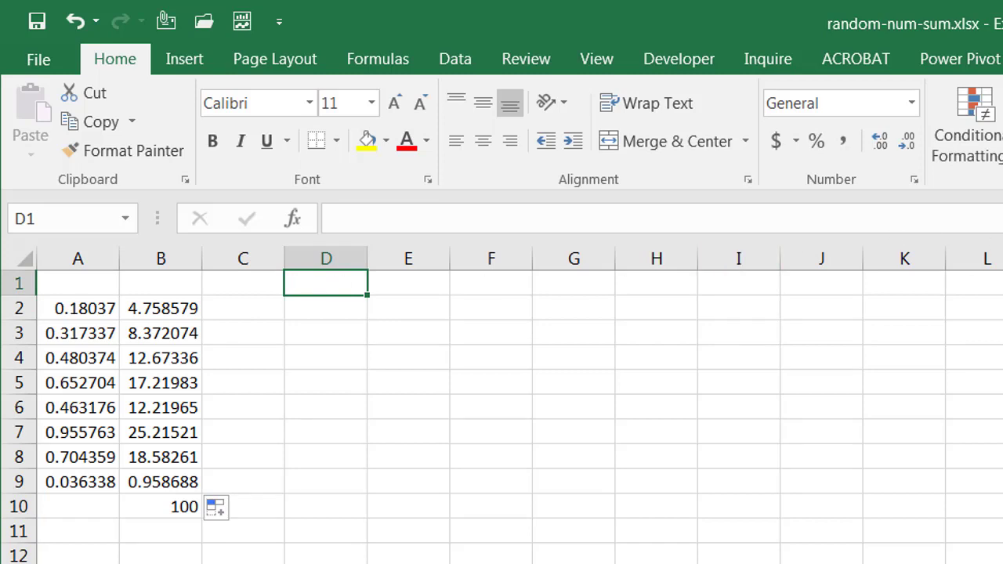
{"action": "type", "text": "100"}
{"action": "key", "text": "Return"}
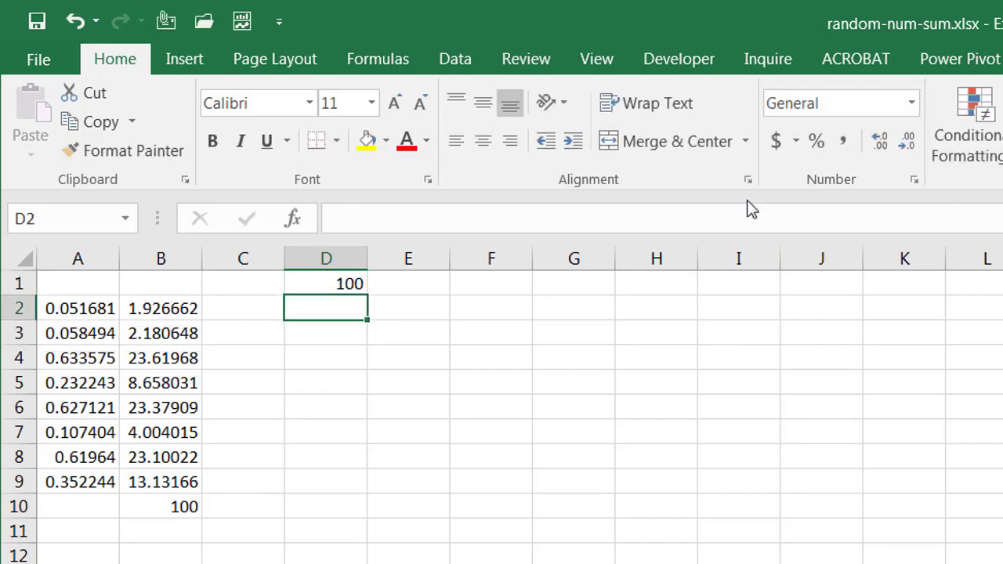
- Change B2's formula to =A2/SUM(A:A)*$D$1, replacing the fixed 100 with an absolute reference to D1
{"action": "left_click", "coordinate": [161, 306]}
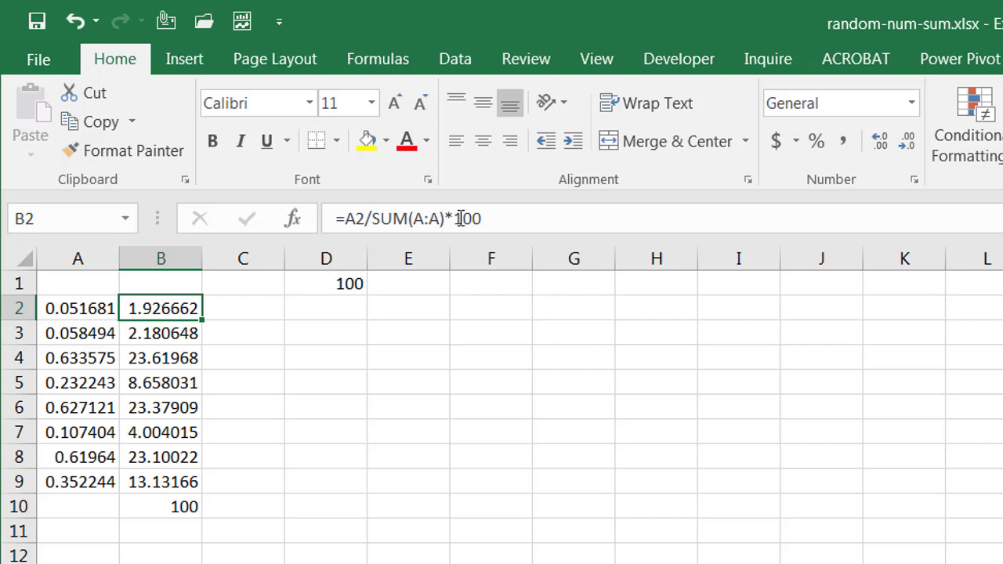
{"action": "left_click", "coordinate": [488, 218]}
{"action": "key", "text": "BackSpace"}
{"action": "key", "text": "BackSpace"}
{"action": "key", "text": "BackSpace"}
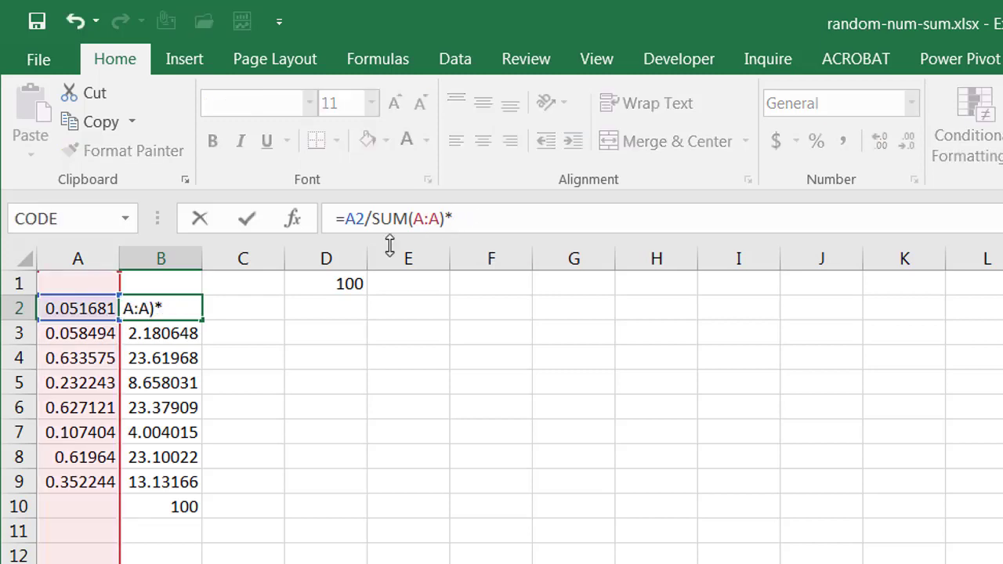
{"action": "left_click", "coordinate": [325, 284]}
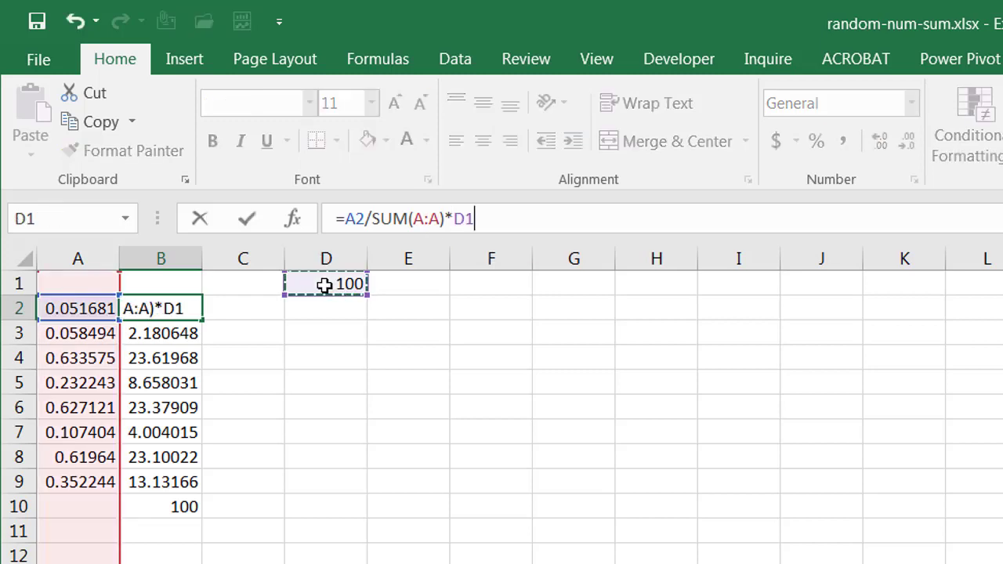
{"action": "key", "text": "F4"}
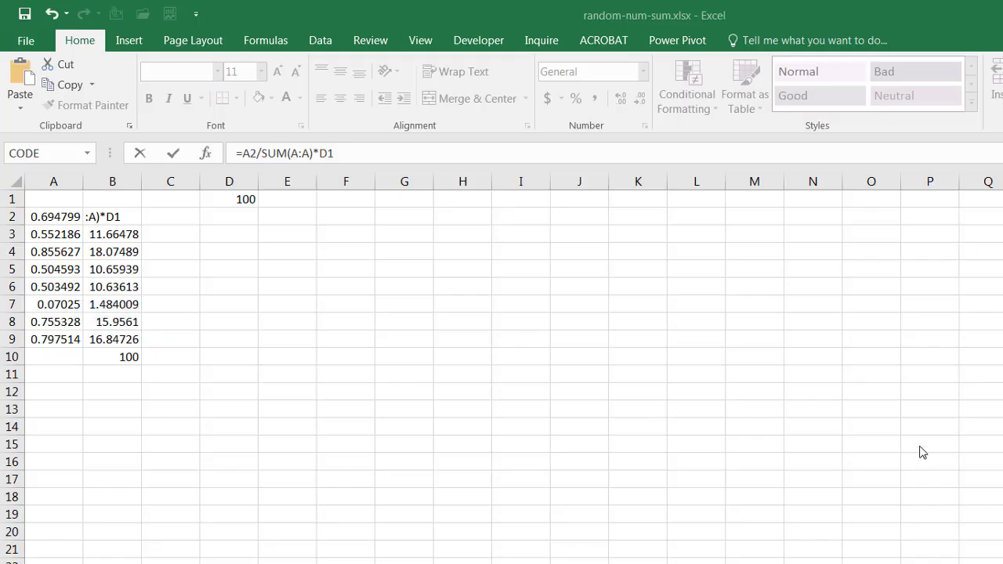
{"action": "left_click", "coordinate": [330, 153]}
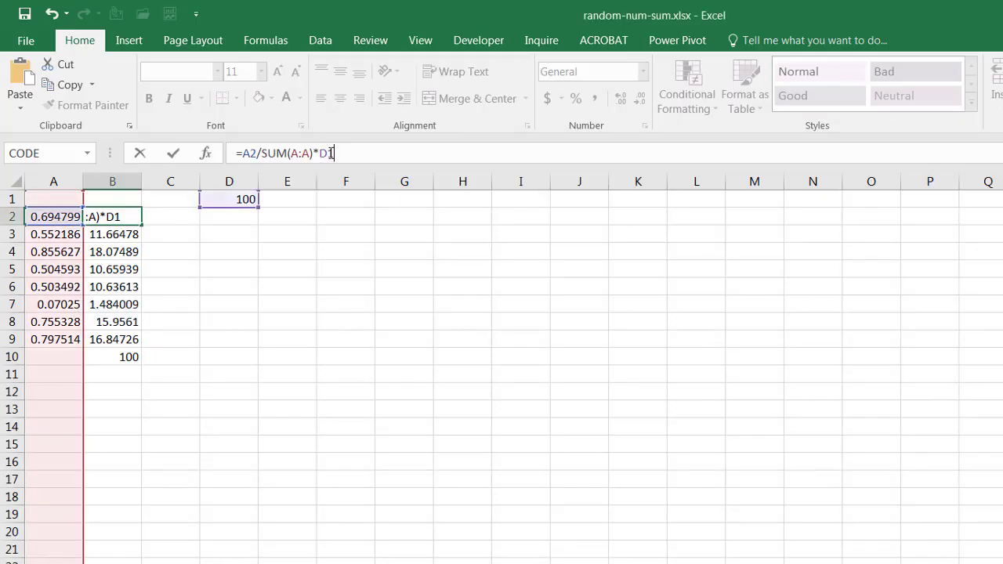
{"action": "key", "text": "F4"}
{"action": "key", "text": "ctrl+Return"}
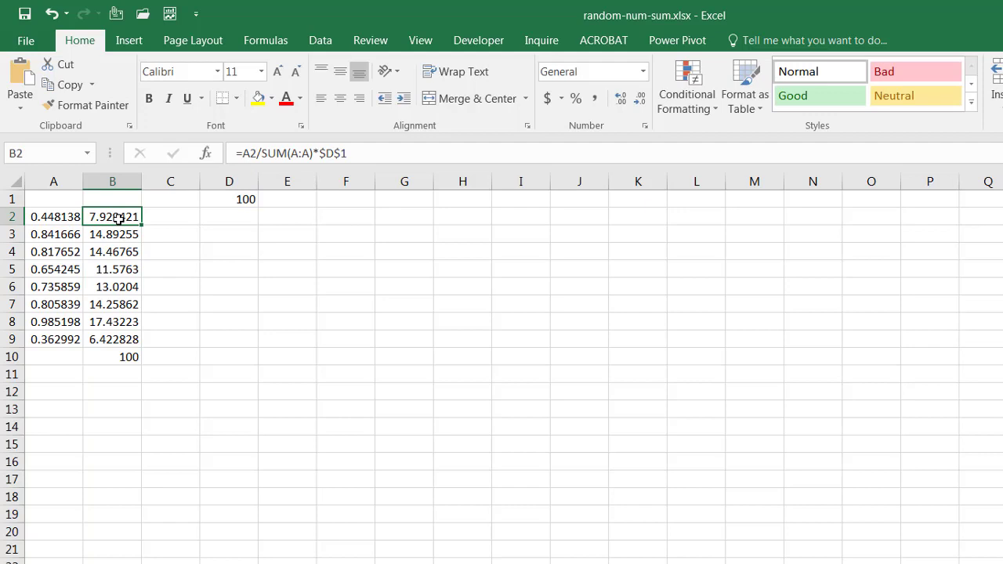
- Fill the D1-based formula down column B and check the copies in B4 and B6
{"action": "left_click_drag", "start_coordinate": [142, 223], "coordinate": [124, 341]}
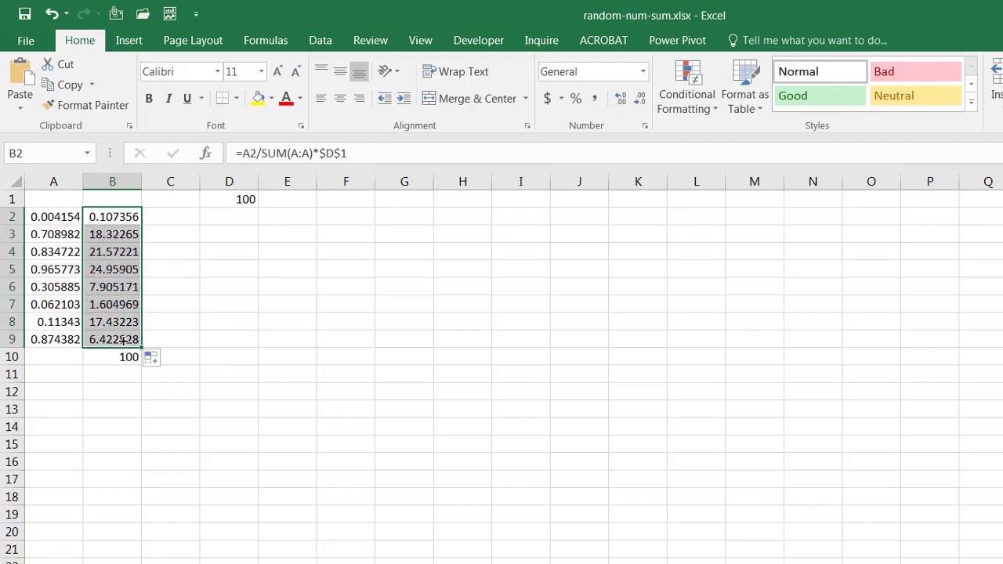
{"action": "left_click", "coordinate": [119, 252]}
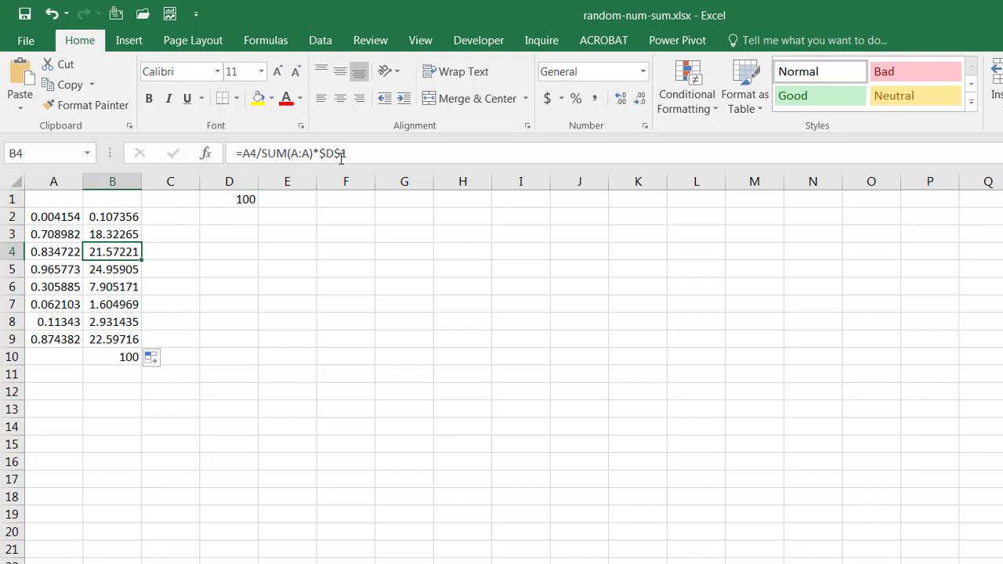
{"action": "left_click", "coordinate": [119, 289]}
{"action": "left_click", "coordinate": [342, 152]}
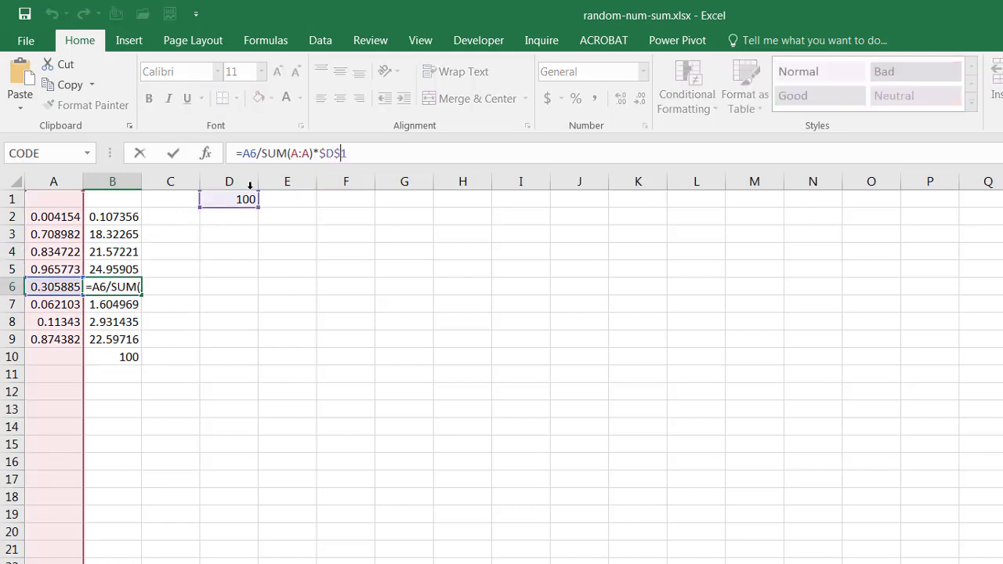
{"action": "key", "text": "Escape"}
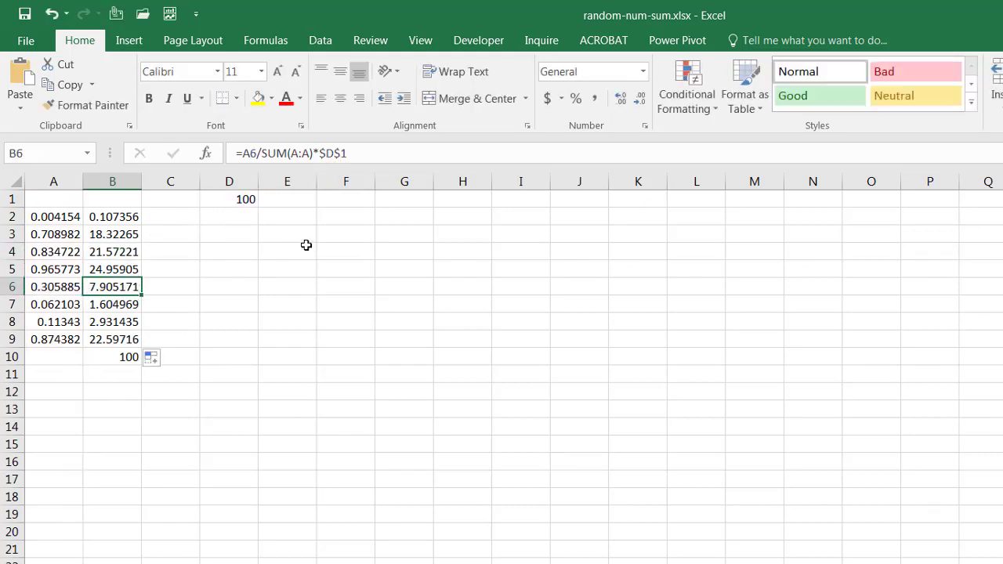
- Change the target in D1 from 100 to 200
{"action": "left_click", "coordinate": [247, 202]}
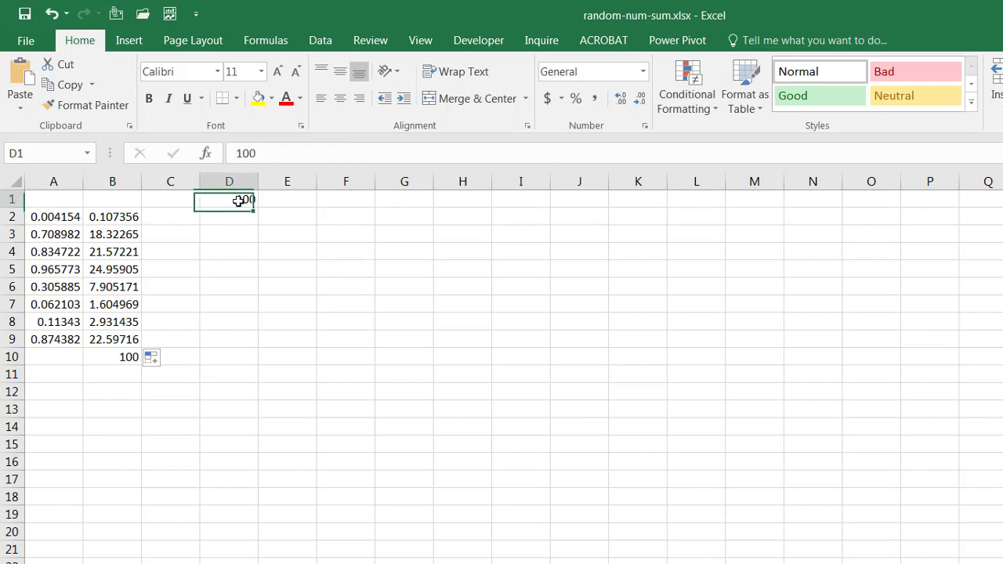
{"action": "left_click", "coordinate": [277, 153]}
{"action": "key", "text": "BackSpace"}
{"action": "key", "text": "BackSpace"}
{"action": "key", "text": "BackSpace"}
{"action": "type", "text": "20"}
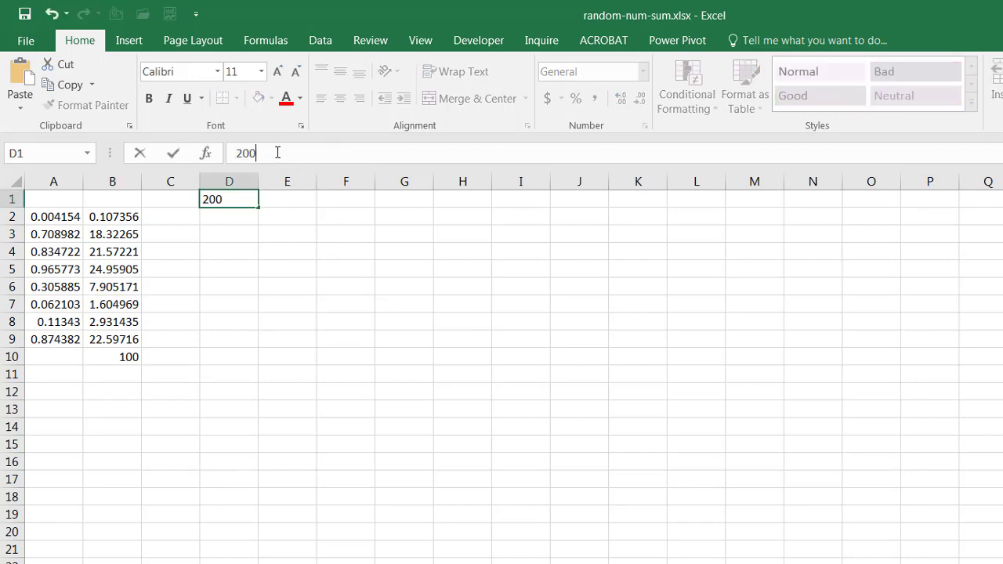
{"action": "key", "text": "Return"}
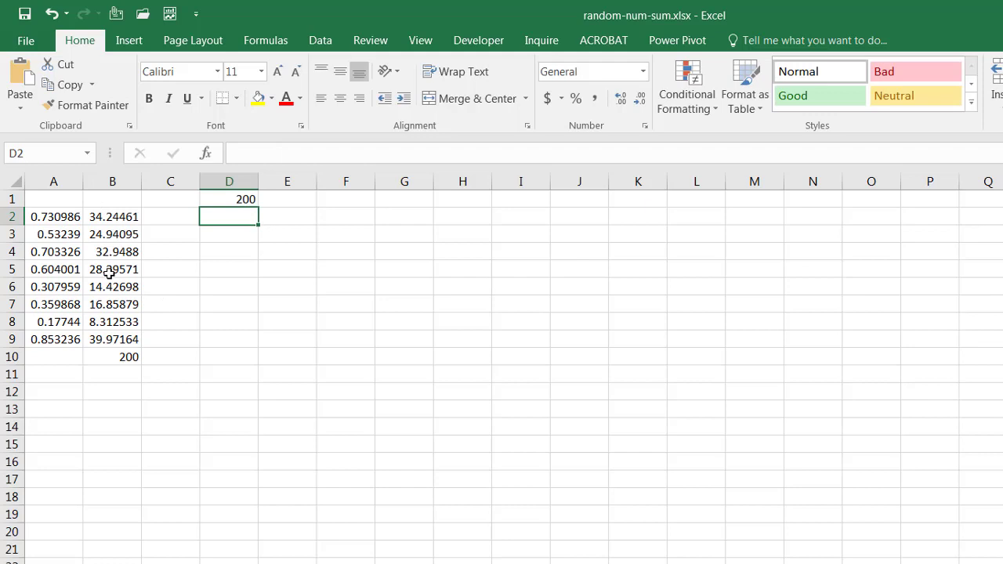
- Set the D1 target to 333
{"action": "left_click", "coordinate": [245, 200]}
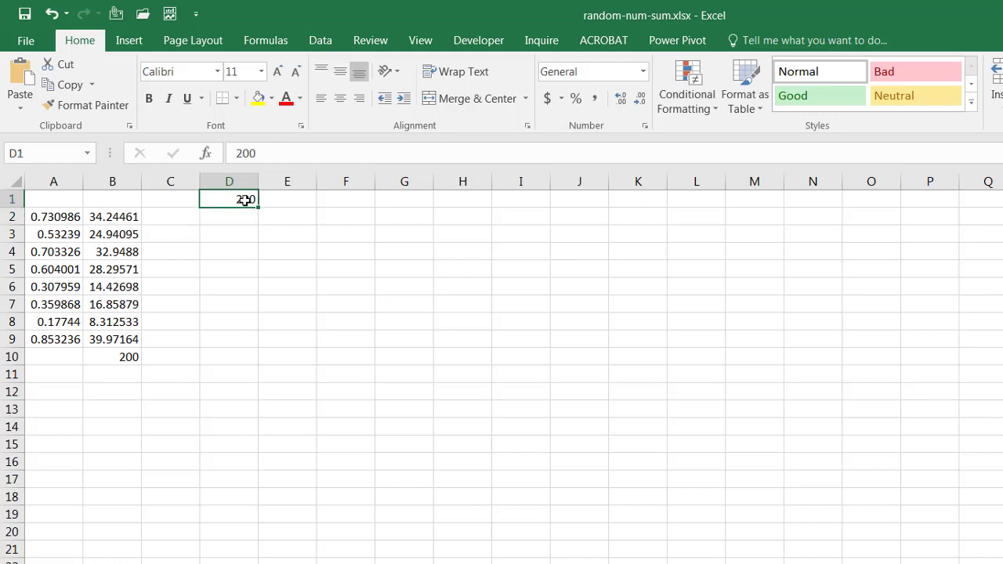
{"action": "type", "text": "333"}
{"action": "key", "text": "Return"}
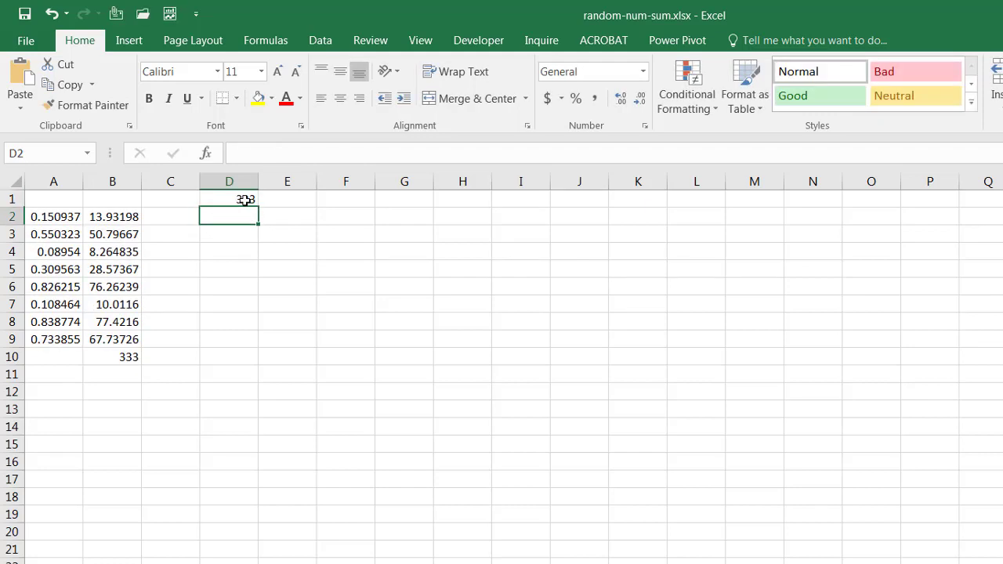
- Change B2 to =ROUND(A2/SUM(A:A)*$D$1,0) and fill it down to B9
{"action": "left_click", "coordinate": [125, 218]}
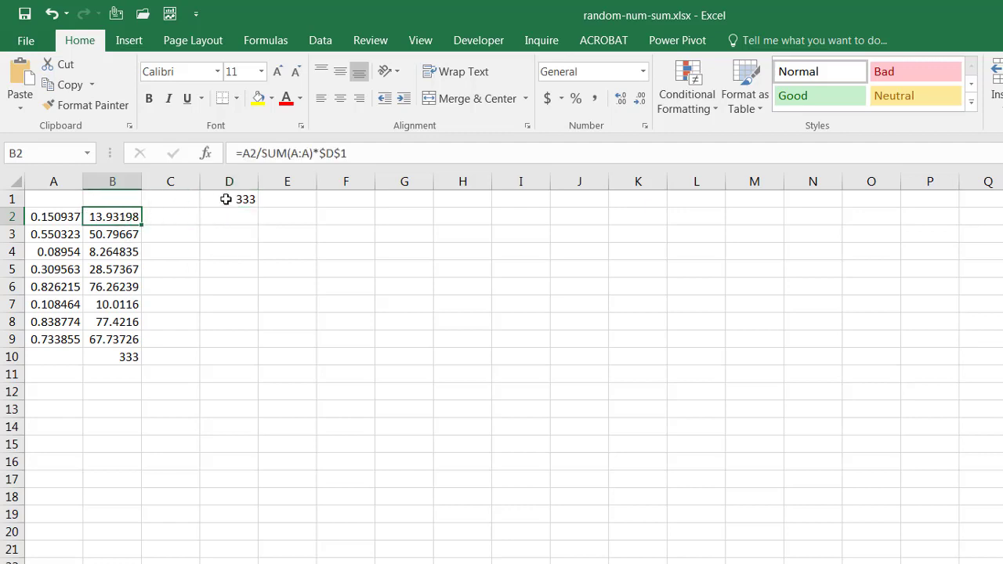
{"action": "left_click", "coordinate": [244, 154]}
{"action": "type", "text": "round"}
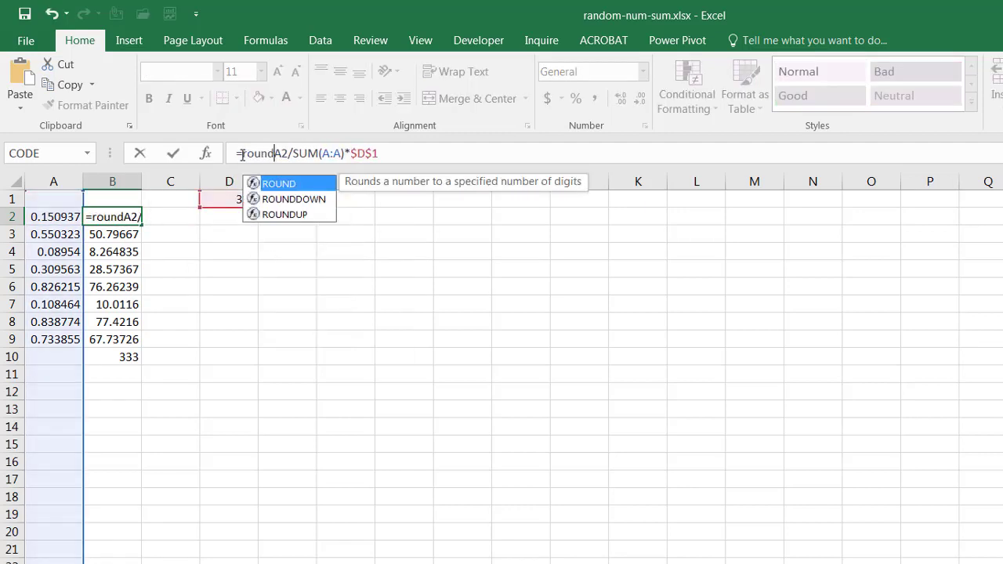
{"action": "key", "text": "Tab"}
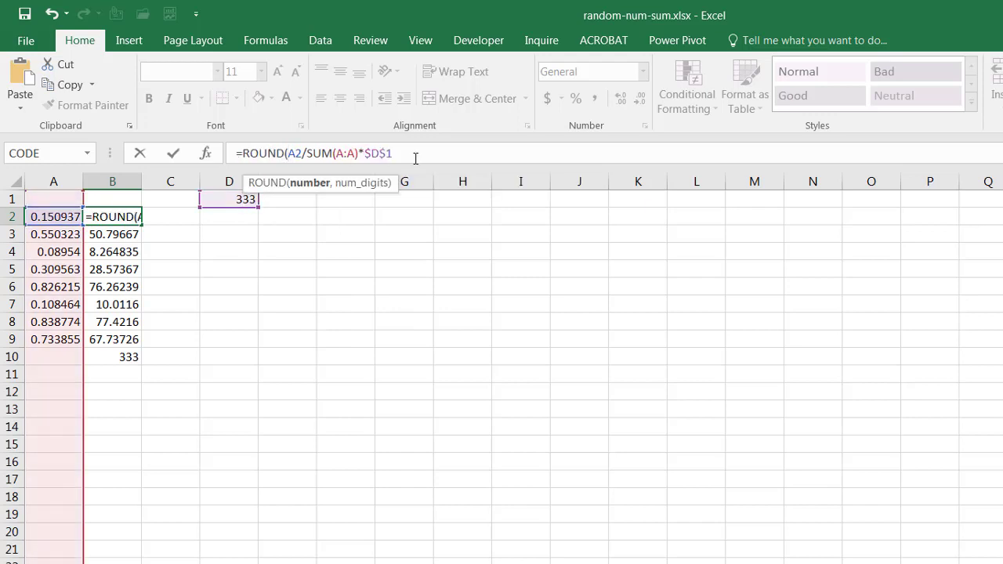
{"action": "left_click", "coordinate": [415, 157]}
{"action": "type", "text": ","}
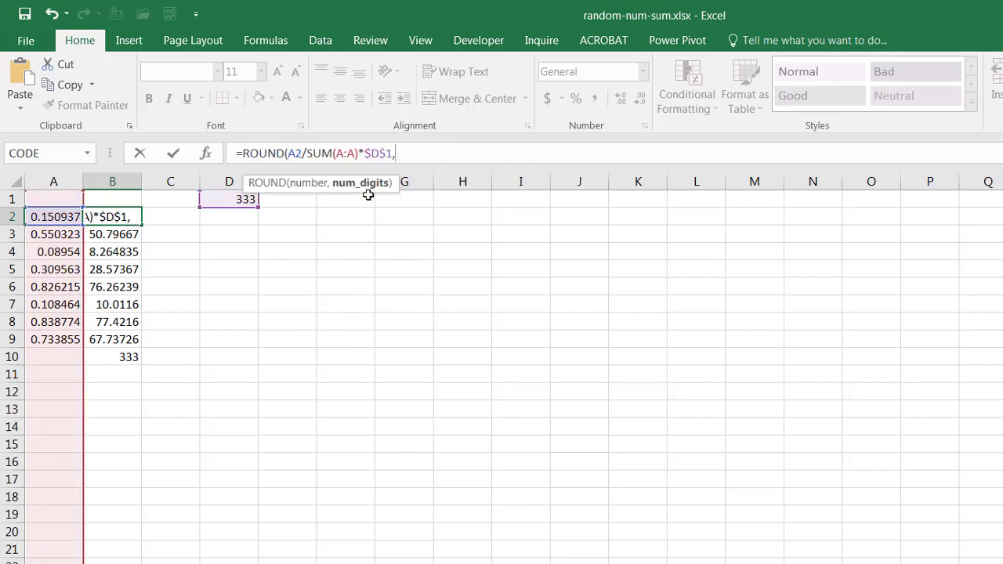
{"action": "type", "text": "0)"}
{"action": "key", "text": "ctrl+Return"}
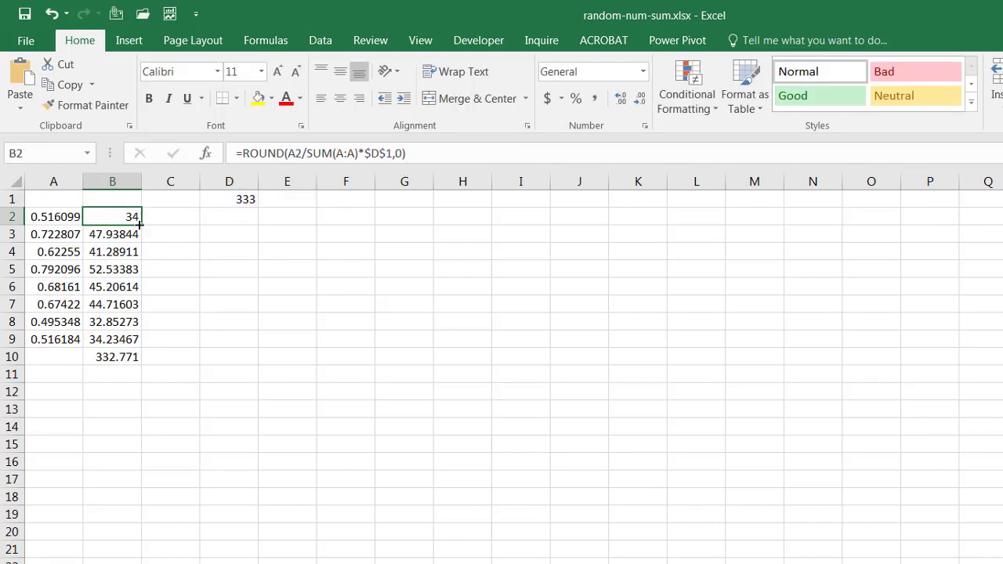
{"action": "left_click_drag", "start_coordinate": [139, 225], "coordinate": [125, 354]}
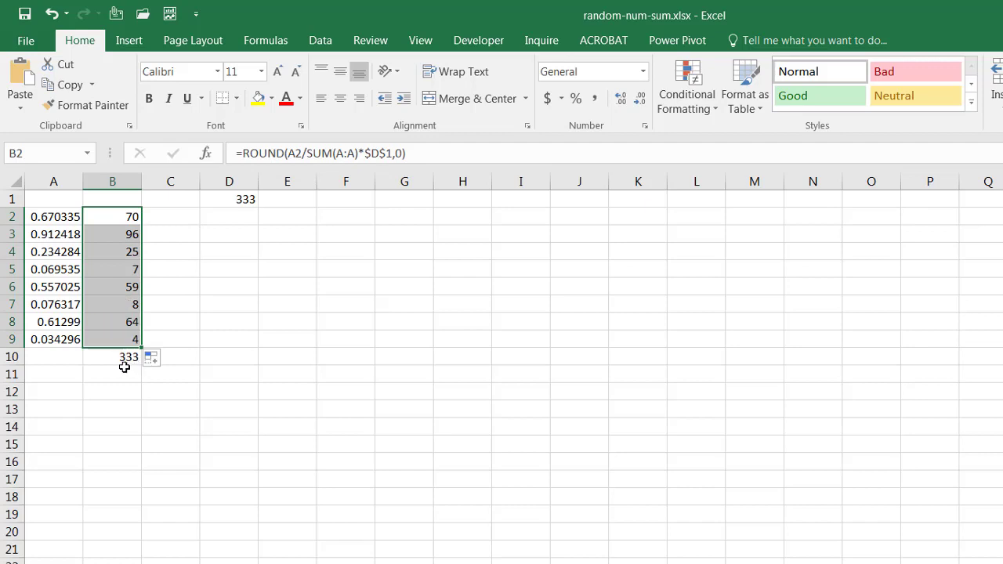
- Recalculate the RAND values five times with F9, watching B10 drift between 331 and 333
{"action": "left_click", "coordinate": [284, 358]}
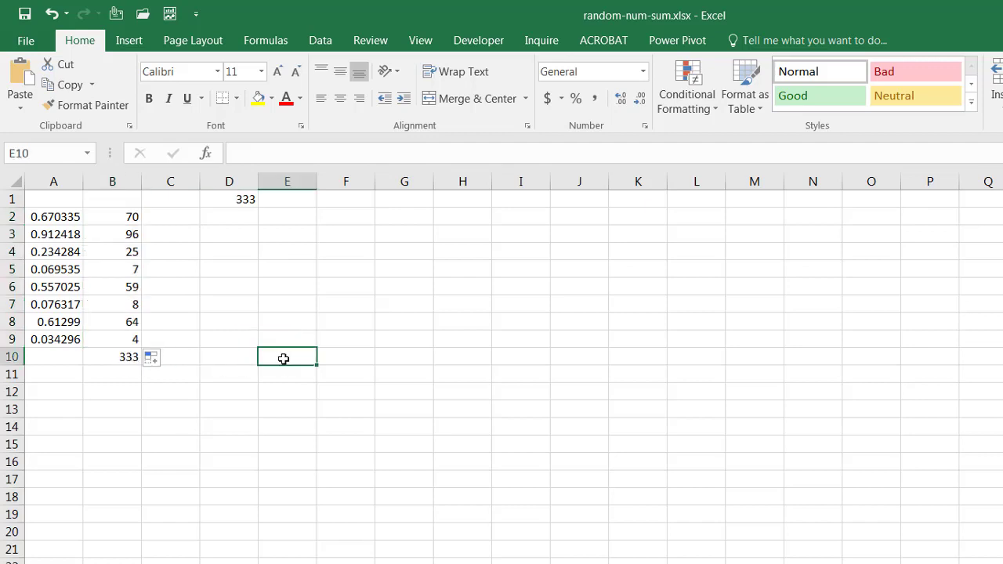
{"action": "key", "text": "F9"}
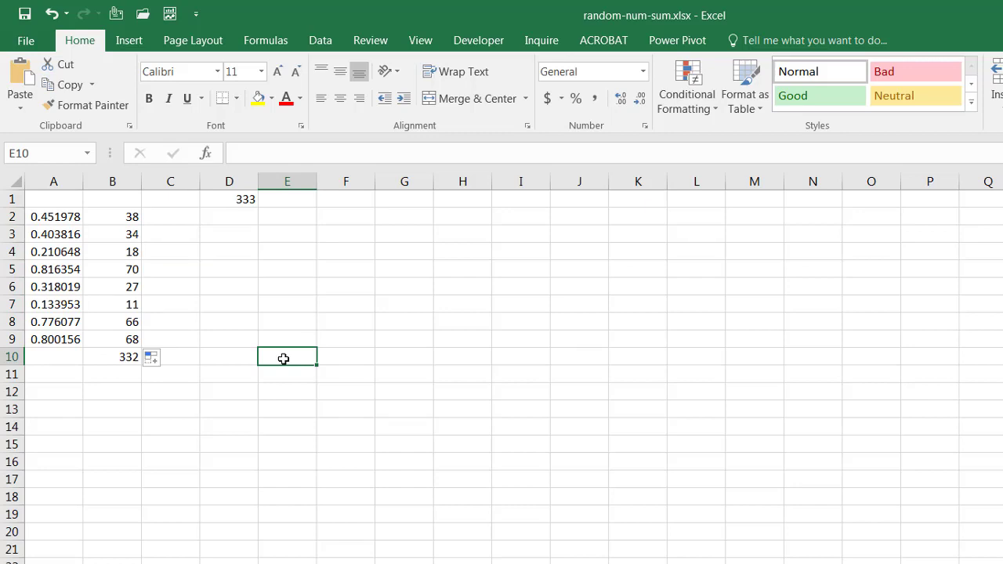
{"action": "key", "text": "F9"}
{"action": "key", "text": "F9"}
{"action": "key", "text": "F9"}
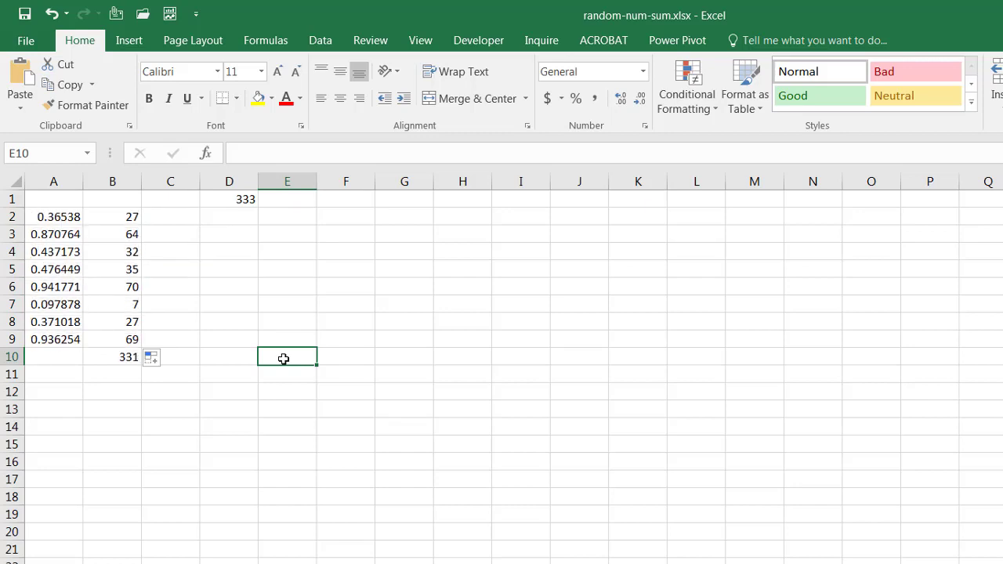
{"action": "key", "text": "F9"}
{"action": "key", "text": "F9"}
{"action": "key", "text": "F9"}
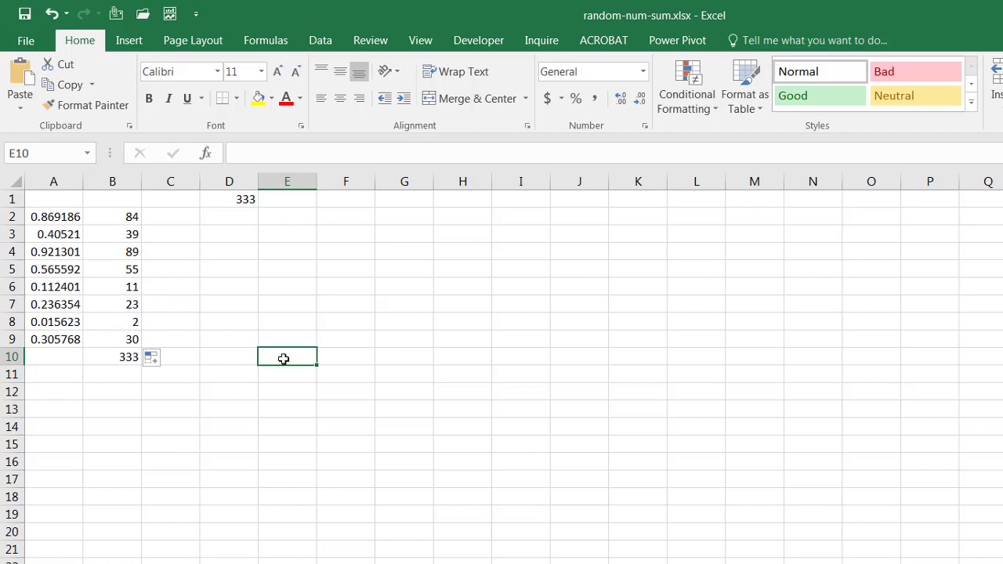
{"action": "key", "text": "F9"}
{"action": "key", "text": "F9"}
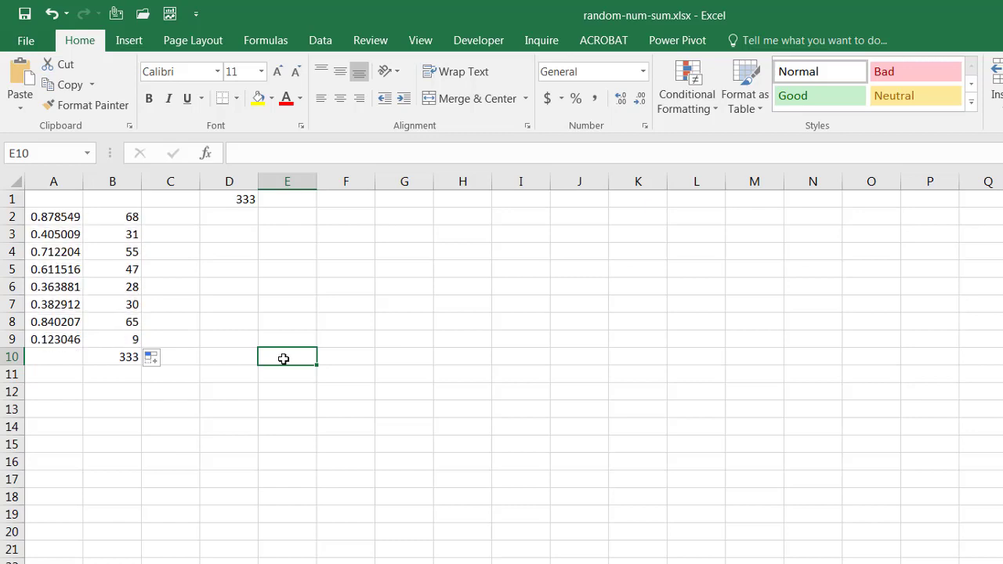
{"action": "key", "text": "F9"}
{"action": "key", "text": "F9"}
{"action": "key", "text": "F9"}
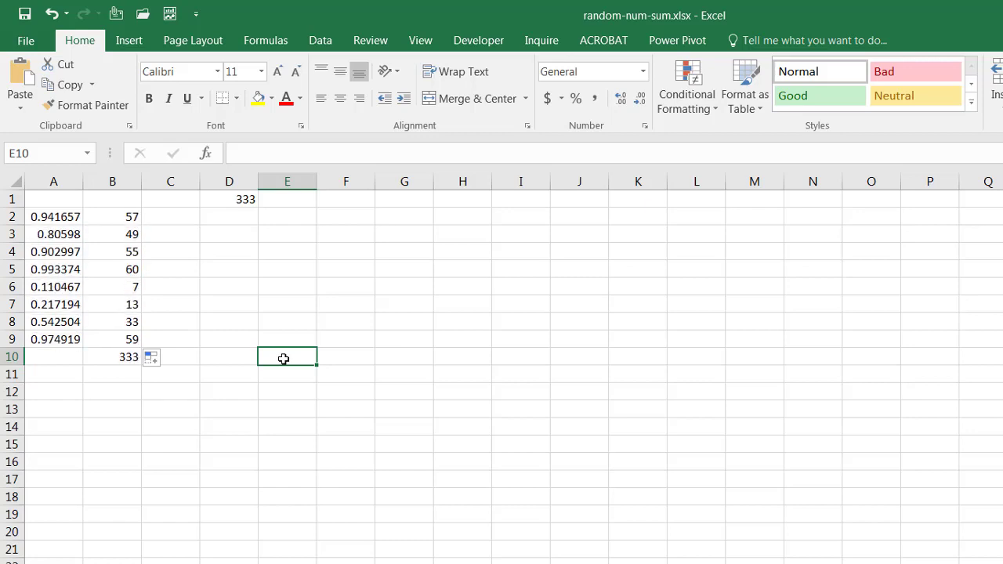